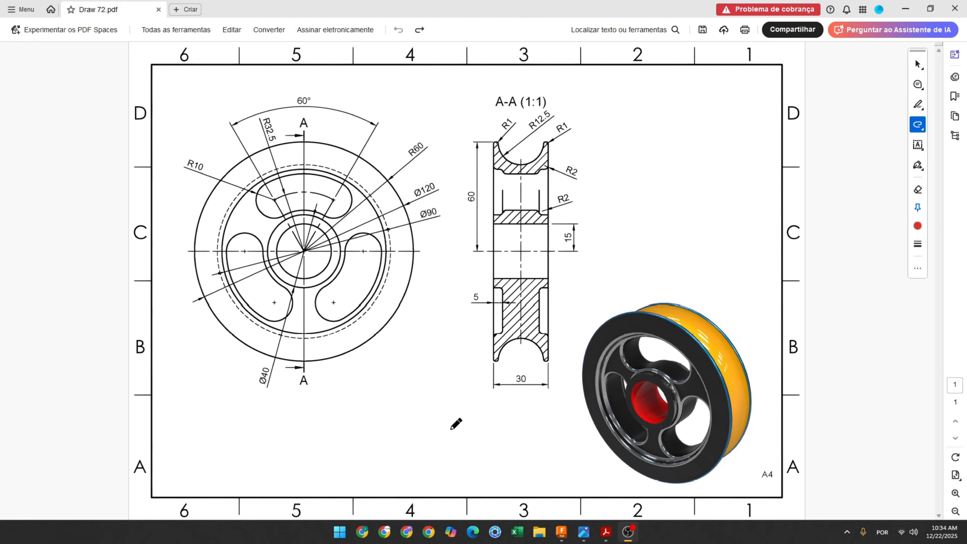
# Step: Mark up the drawing in red with arrows toward the 3D view and section A-A, then the section's centre axis and 15 dimension
pyautogui.moveTo(449, 430)
pyautogui.mouseDown()
pyautogui.moveTo(549, 426)
pyautogui.moveTo(516, 439)
pyautogui.mouseUp()
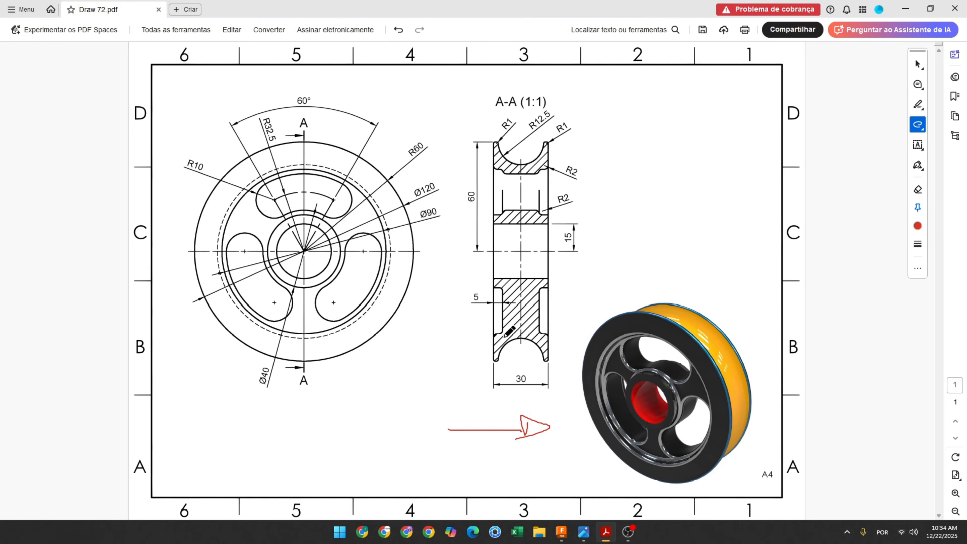
pyautogui.moveTo(641, 126)
pyautogui.mouseDown()
pyautogui.moveTo(606, 160)
pyautogui.moveTo(603, 147)
pyautogui.moveTo(612, 172)
pyautogui.mouseUp()
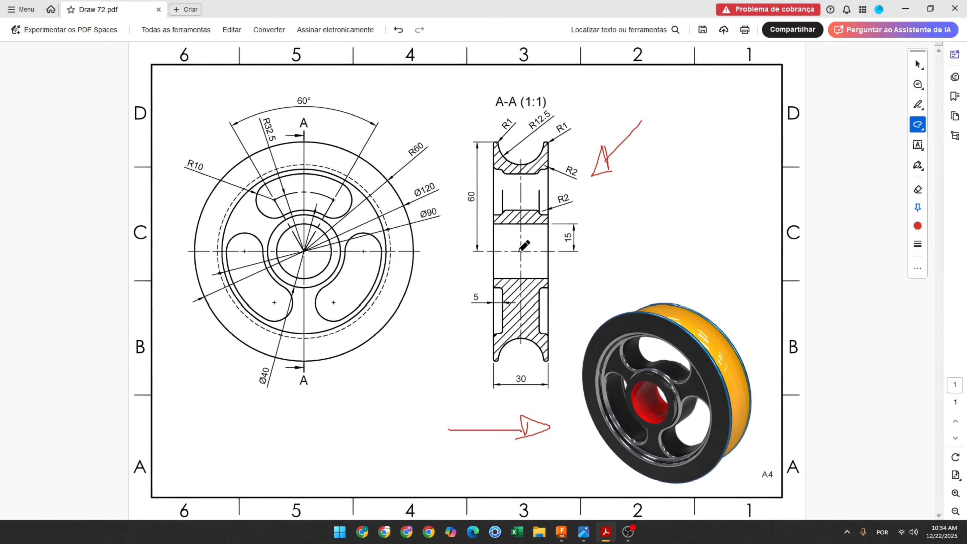
pyautogui.keyDown('ctrl'); pyautogui.scroll(2, 519, 250); pyautogui.keyUp('ctrl')
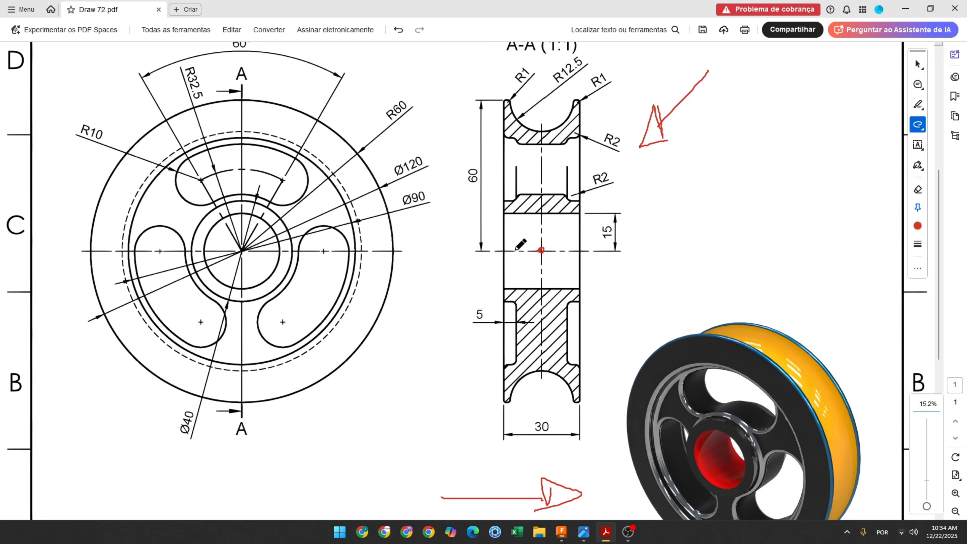
pyautogui.moveTo(507, 252); pyautogui.dragTo(551, 252)
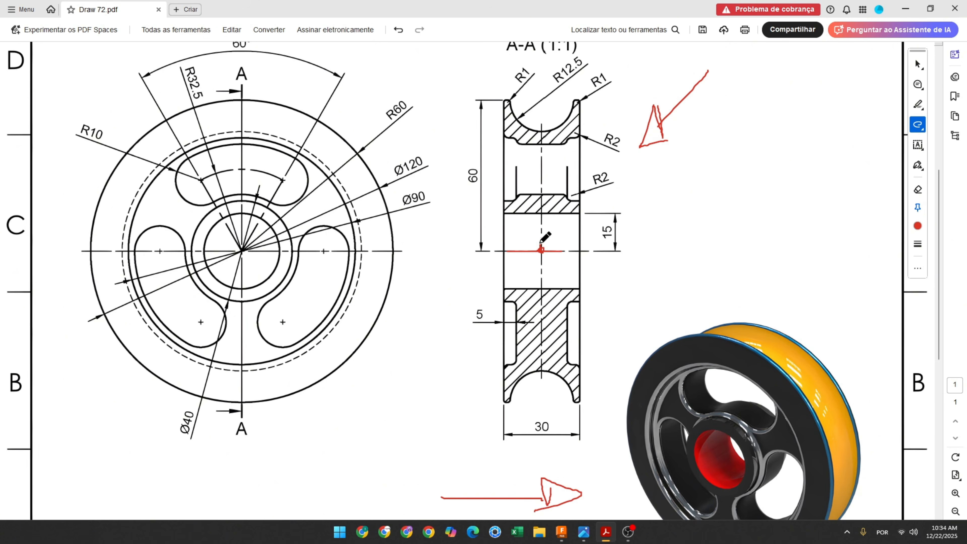
pyautogui.moveTo(540, 222)
pyautogui.mouseDown()
pyautogui.moveTo(539, 245)
pyautogui.moveTo(541, 220)
pyautogui.mouseUp()
pyautogui.moveTo(608, 226); pyautogui.dragTo(607, 238)
# Step: Switch to Fusion and start a new sketch on the YZ plane
pyautogui.click(561, 532)
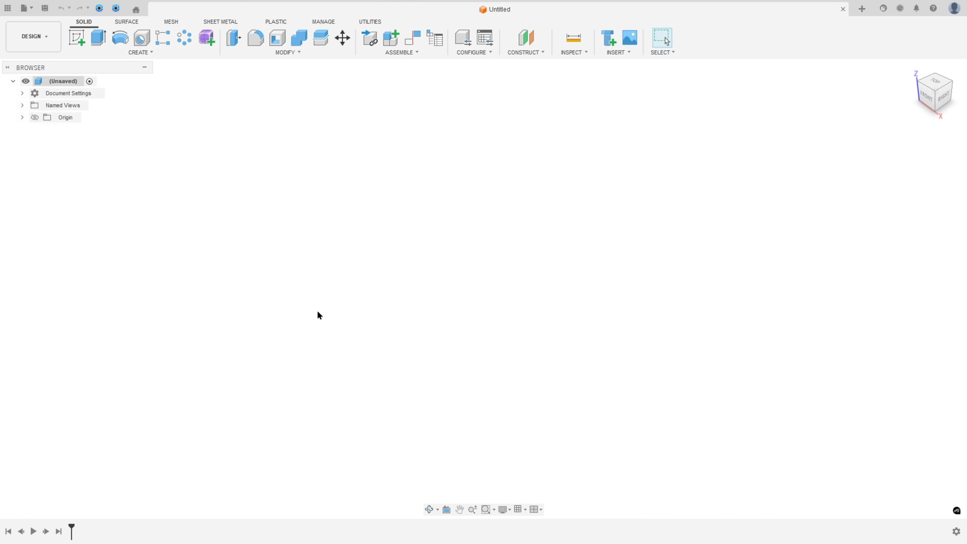
pyautogui.click(81, 39)
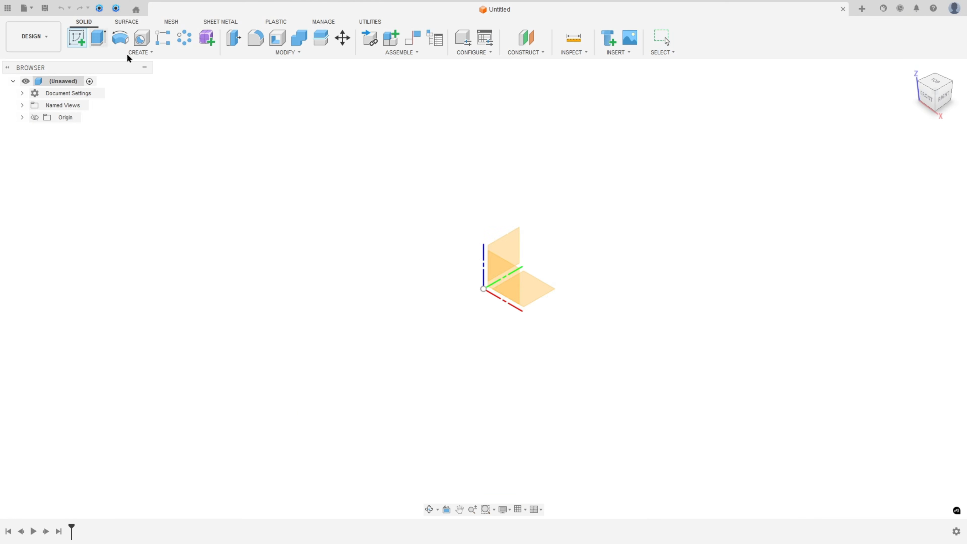
pyautogui.click(507, 246)
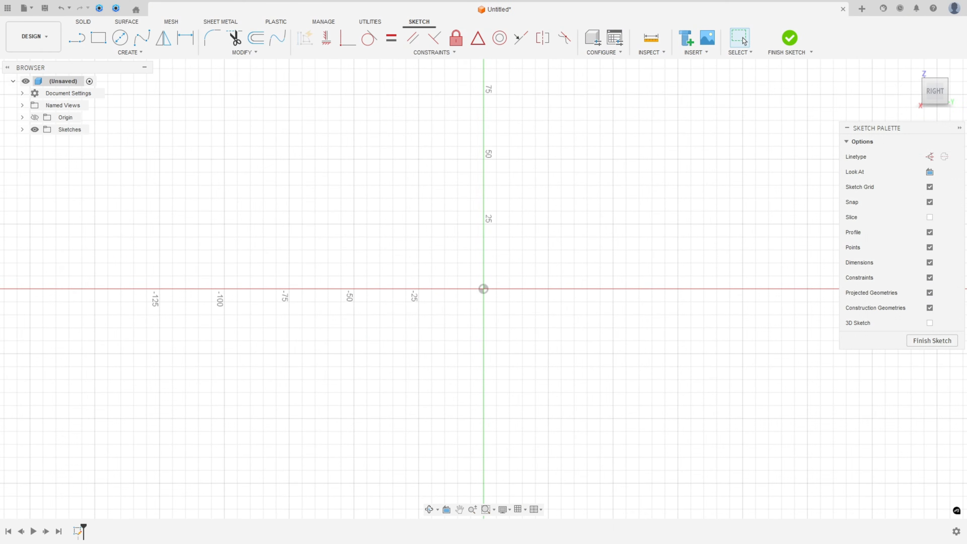
# Step: Sketch a 30 mm horizontal construction line along the axis, centred on the origin
pyautogui.press('l')
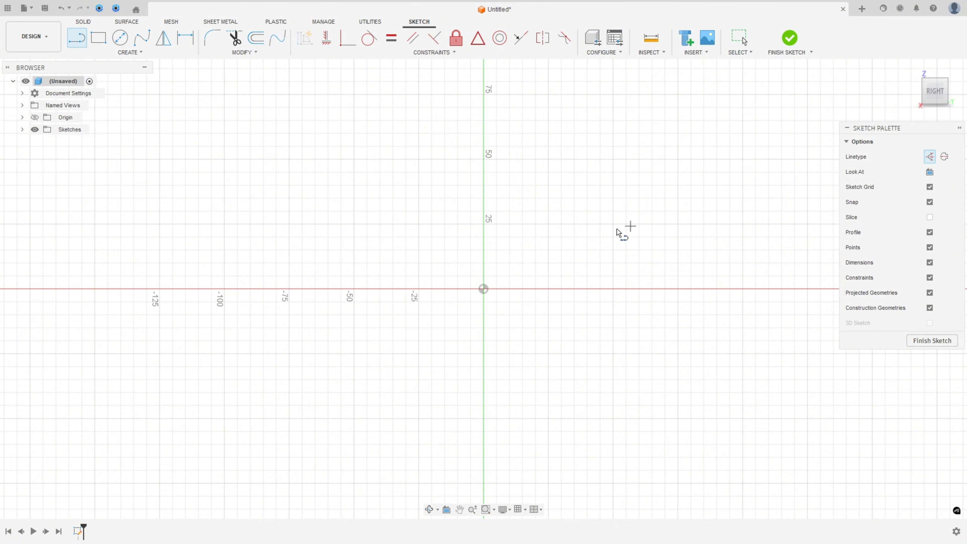
pyautogui.click(444, 289)
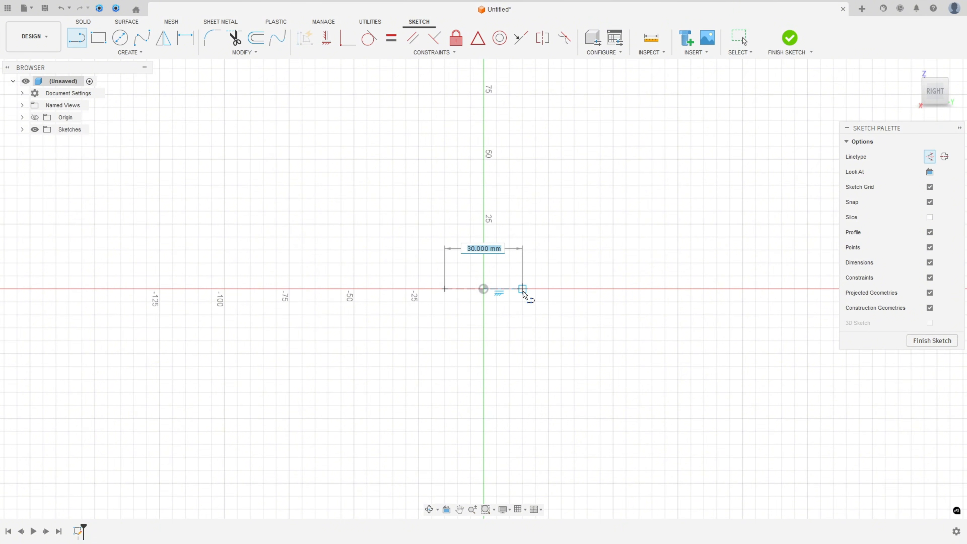
pyautogui.click(523, 289)
pyautogui.press('Escape')
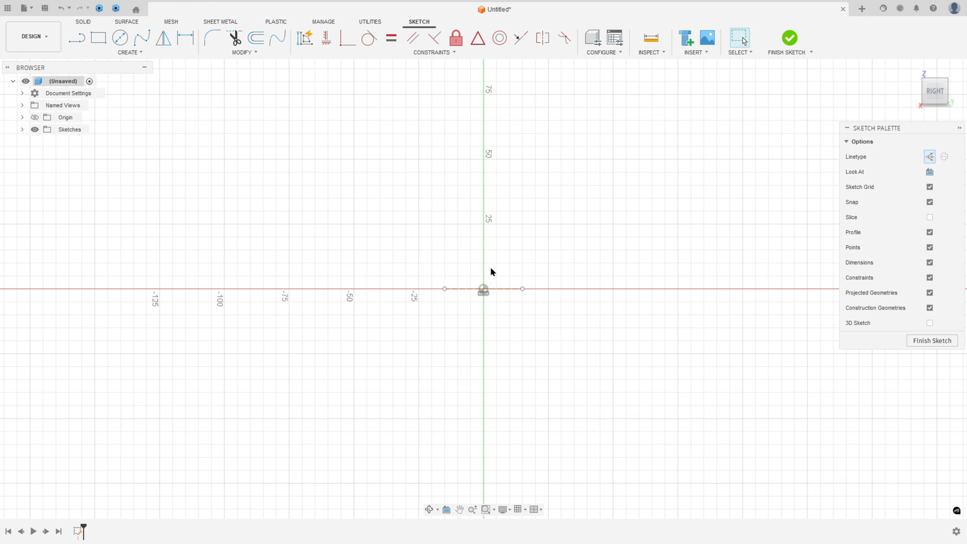
# Step: Sketch a 15 mm vertical construction line up from the origin and move its dimension farther out from the geometry
pyautogui.press('l')
pyautogui.click(484, 289)
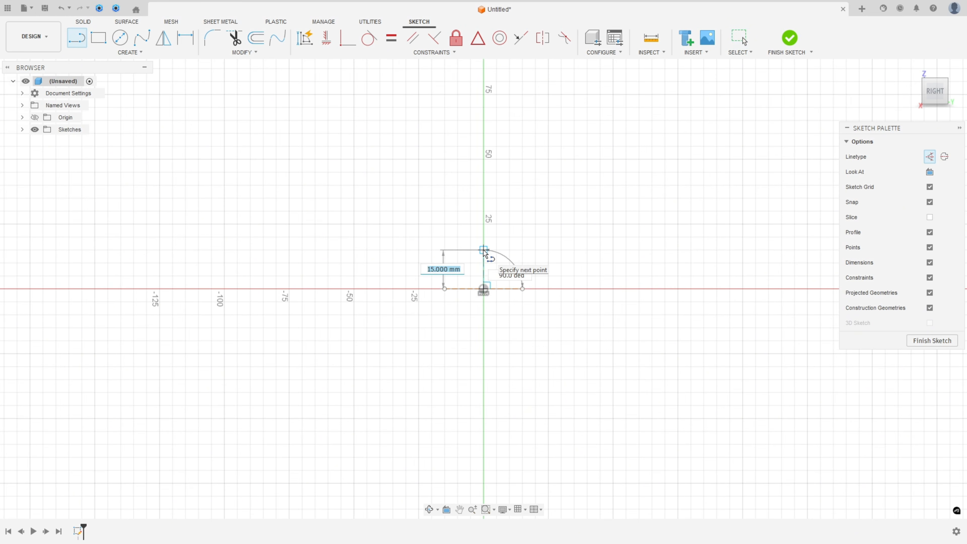
pyautogui.press('Return')
pyautogui.press('Escape')
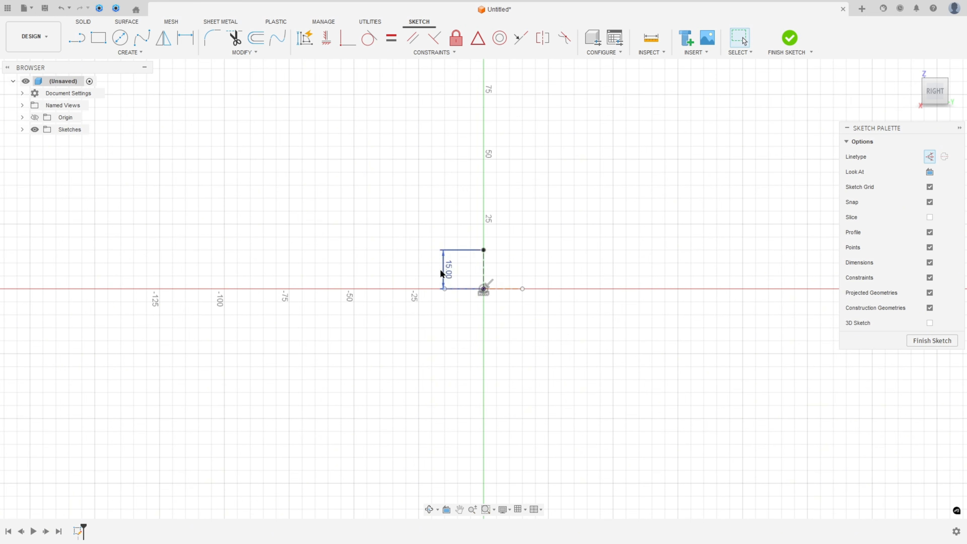
pyautogui.moveTo(435, 269); pyautogui.dragTo(396, 270)
# Step: Dimension the horizontal construction line at 30 mm and constrain its midpoint to the origin
pyautogui.click(185, 38)
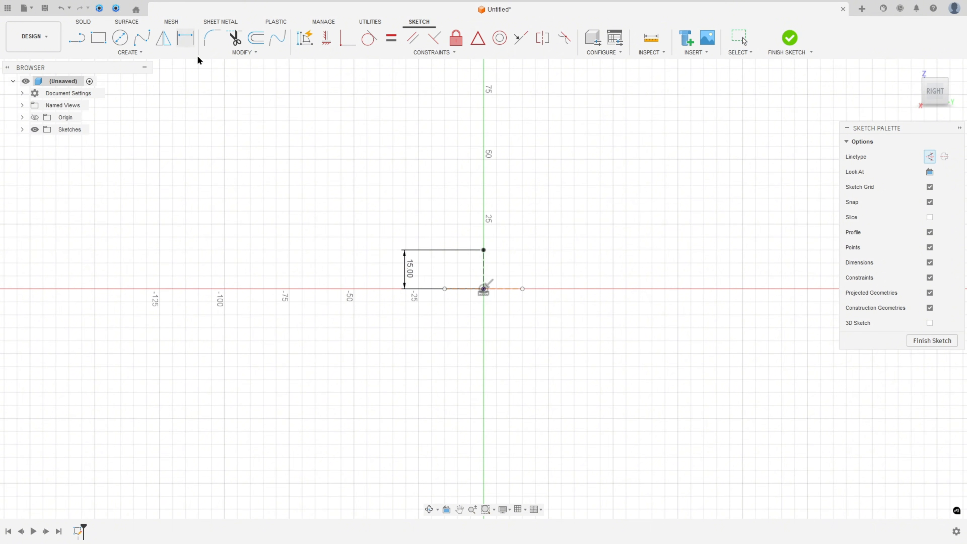
pyautogui.click(502, 294)
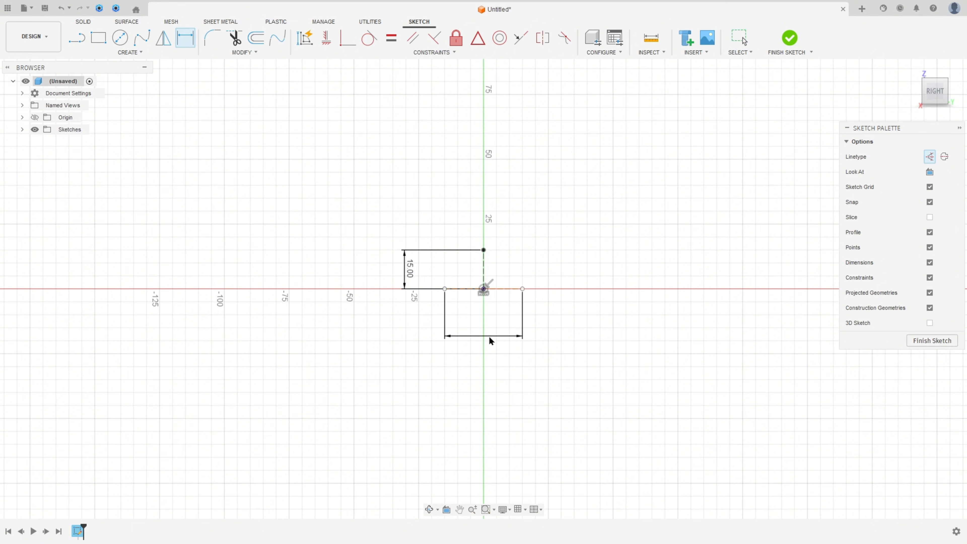
pyautogui.click(491, 336)
pyautogui.press('Return')
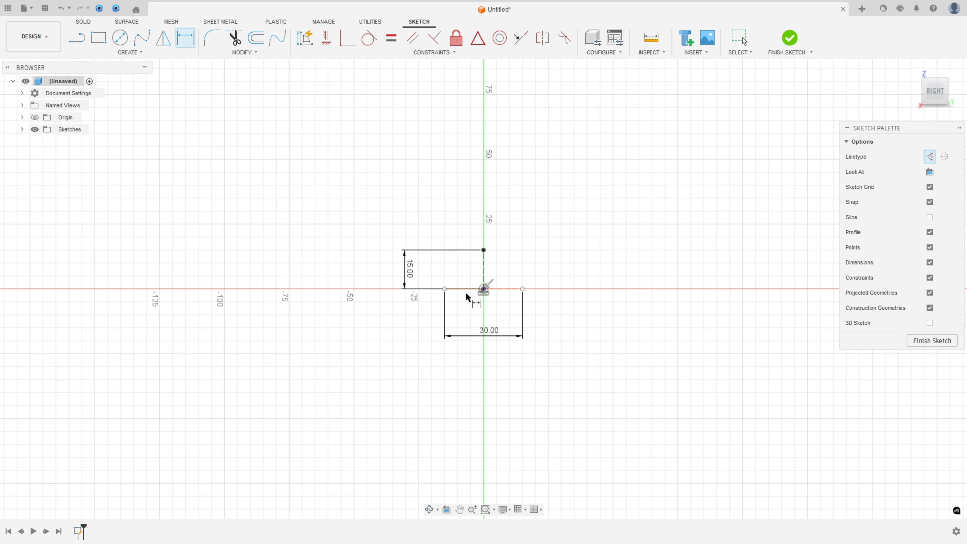
pyautogui.click(477, 41)
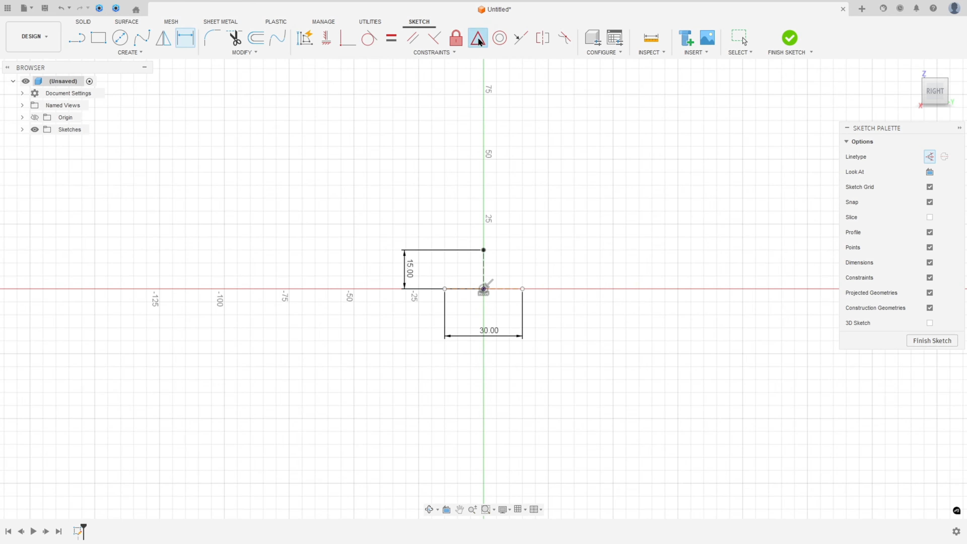
pyautogui.click(507, 289)
pyautogui.click(484, 290)
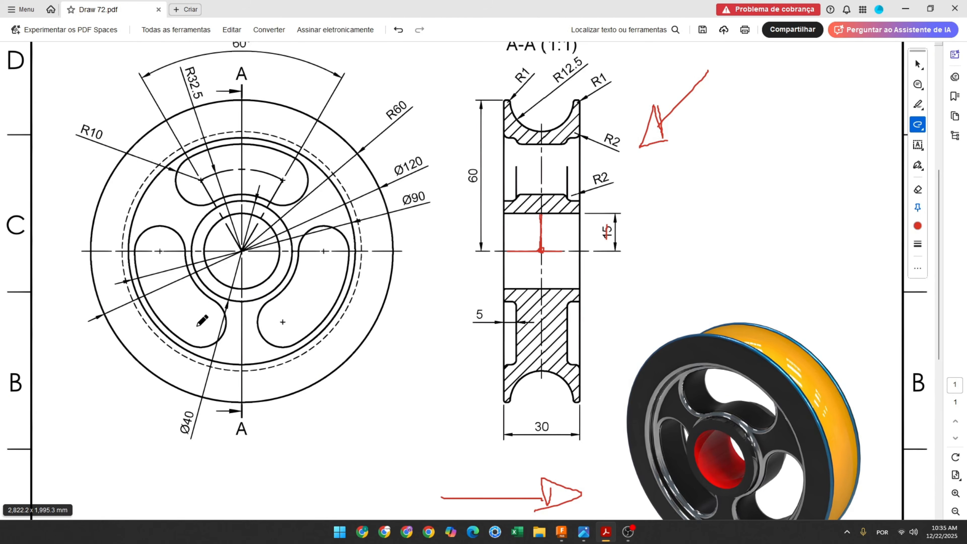
# Step: In the Acrobat drawing, trace the upper section's base and both side edges in red and mark the 60 dimension
pyautogui.moveTo(502, 215)
pyautogui.mouseDown()
pyautogui.moveTo(571, 213)
pyautogui.moveTo(583, 97)
pyautogui.mouseUp()
pyautogui.moveTo(504, 214); pyautogui.dragTo(503, 101)
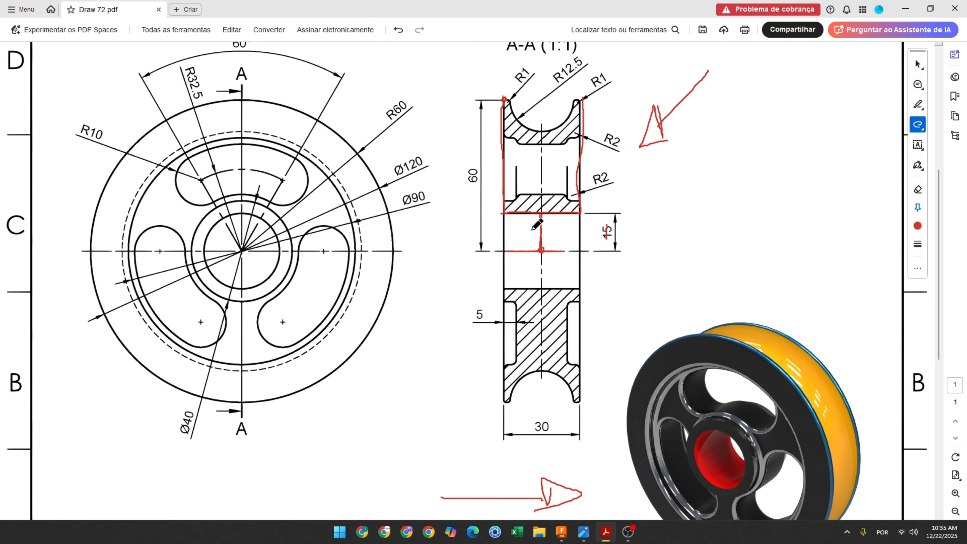
pyautogui.moveTo(471, 166); pyautogui.dragTo(471, 185)
# Step: Switch to Fusion and sketch a 30 mm solid base line across the vertical construction line's top, plus a right-hand side about 53 mm tall
pyautogui.click(562, 532)
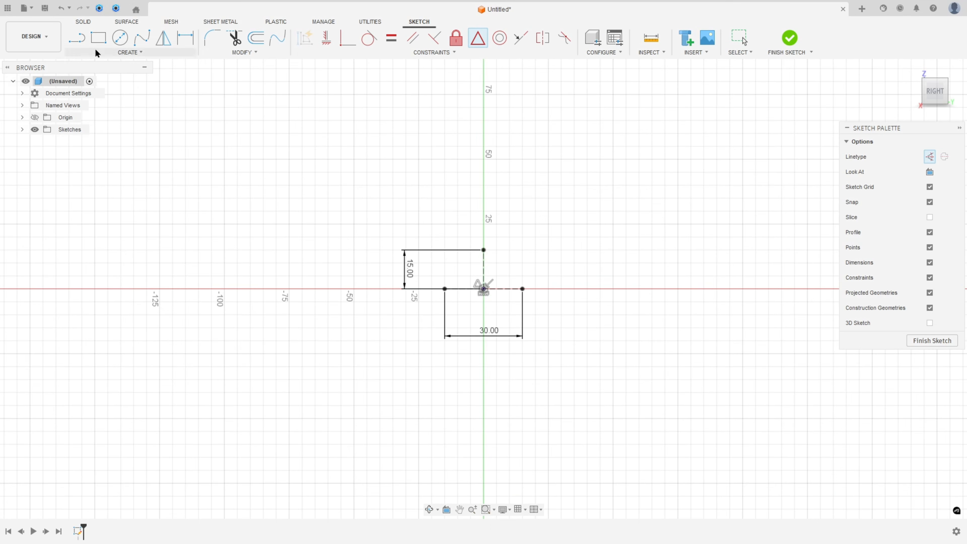
pyautogui.click(78, 38)
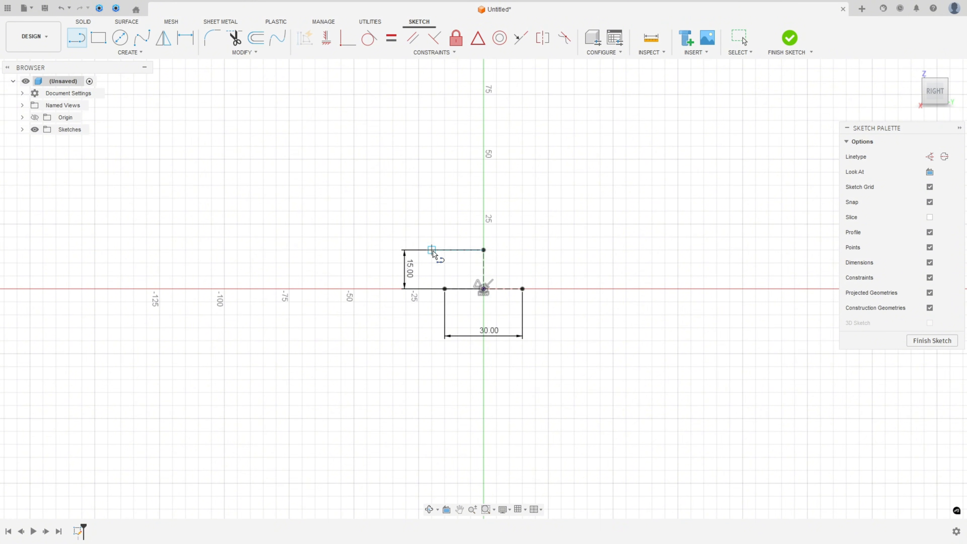
pyautogui.click(484, 250)
pyautogui.click(522, 249)
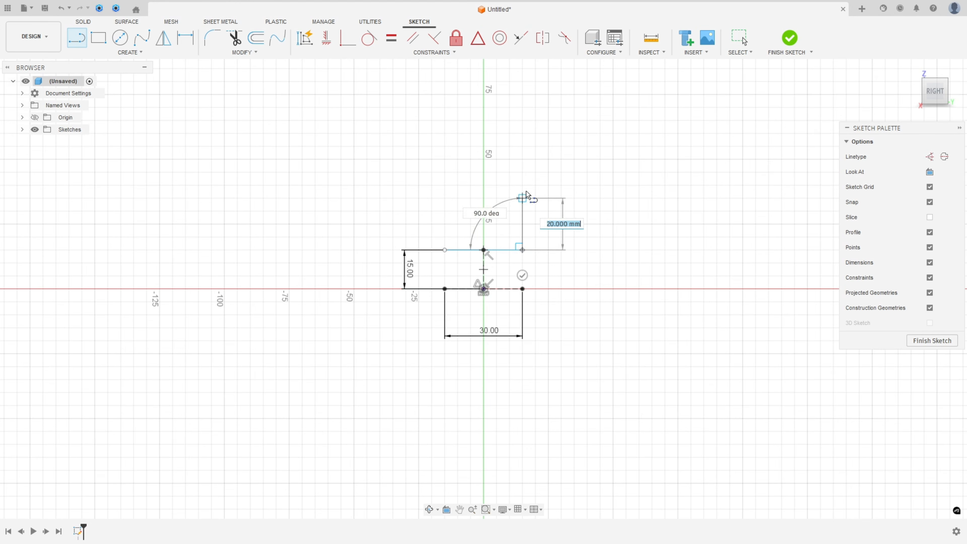
pyautogui.click(521, 113)
pyautogui.press('Escape')
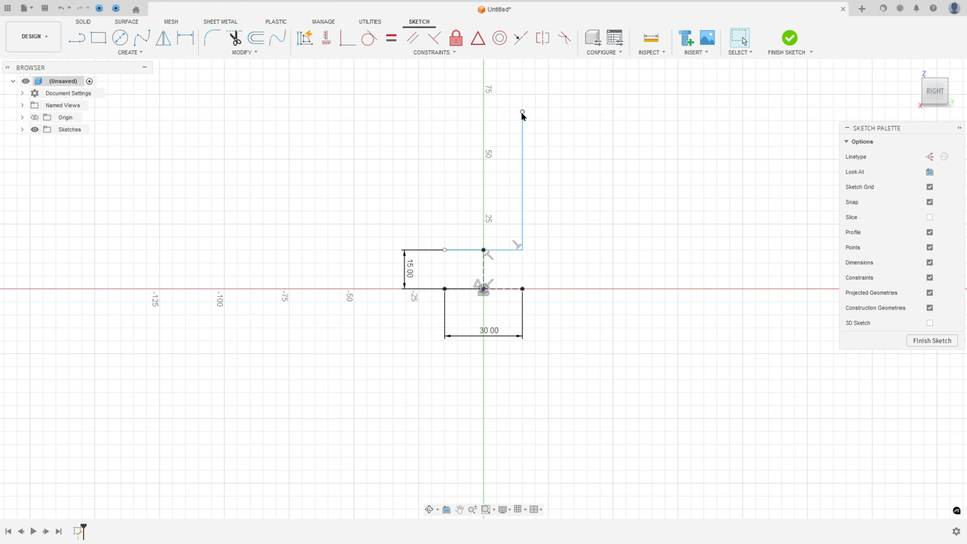
# Step: Sketch the profile's left-hand vertical side in two collinear segments up from the base line's left end, the lower one about 5 mm
pyautogui.press('l')
pyautogui.click(445, 250)
pyautogui.click(445, 237)
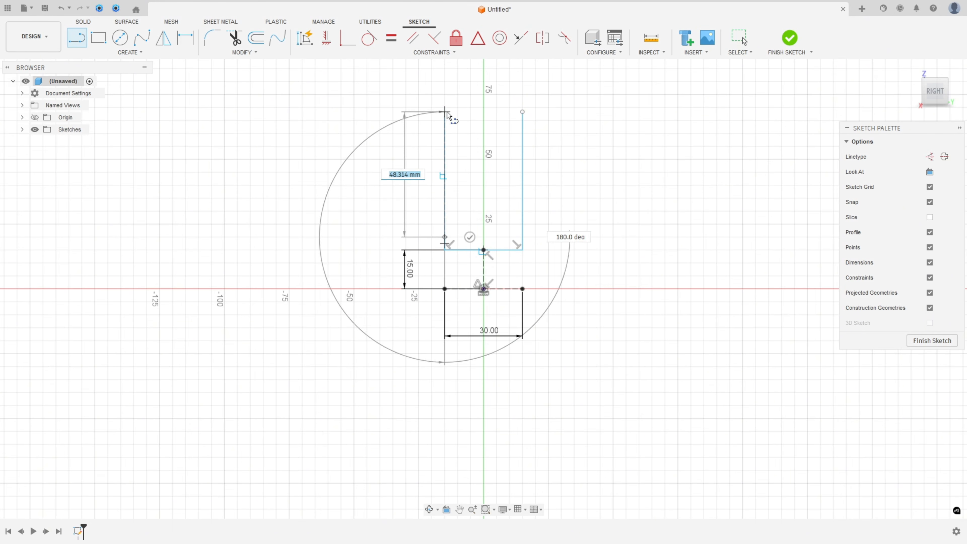
pyautogui.click(445, 108)
pyautogui.press('Escape')
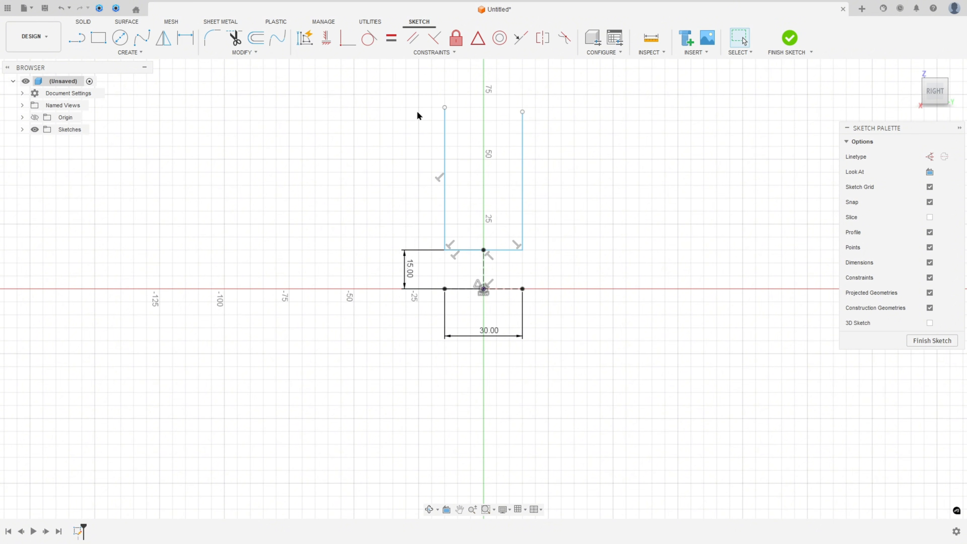
# Step: Constrain the midpoint of the profile's base line to the upper end of the vertical construction line
pyautogui.click(478, 37)
pyautogui.click(503, 250)
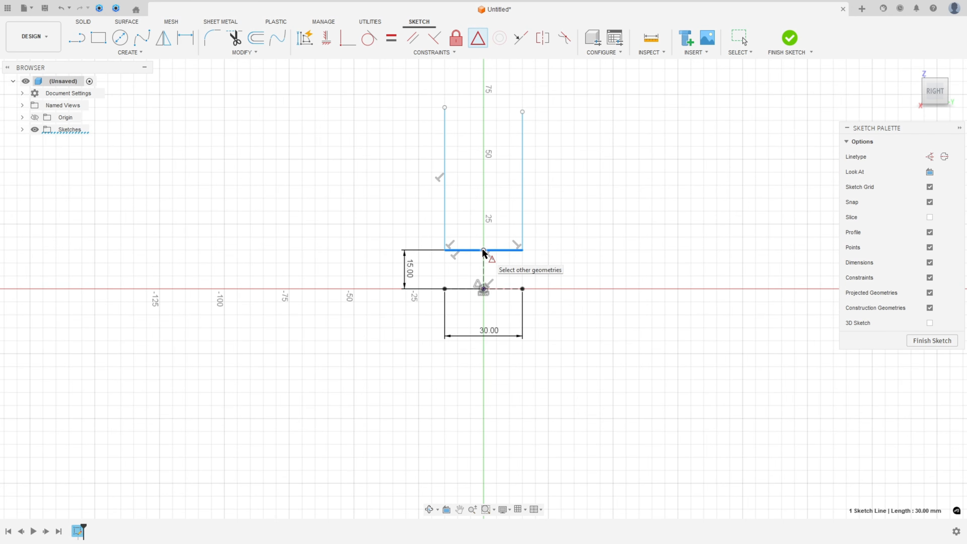
pyautogui.click(484, 252)
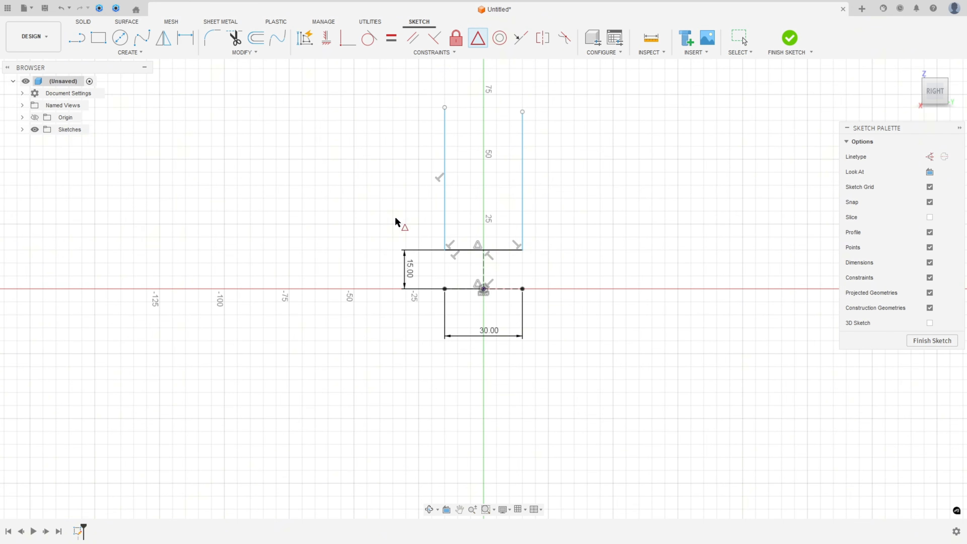
# Step: Align the profile's lower-left corner vertically with the axis line's left end, and level the upper endpoints of both sides
pyautogui.click(326, 44)
pyautogui.click(445, 251)
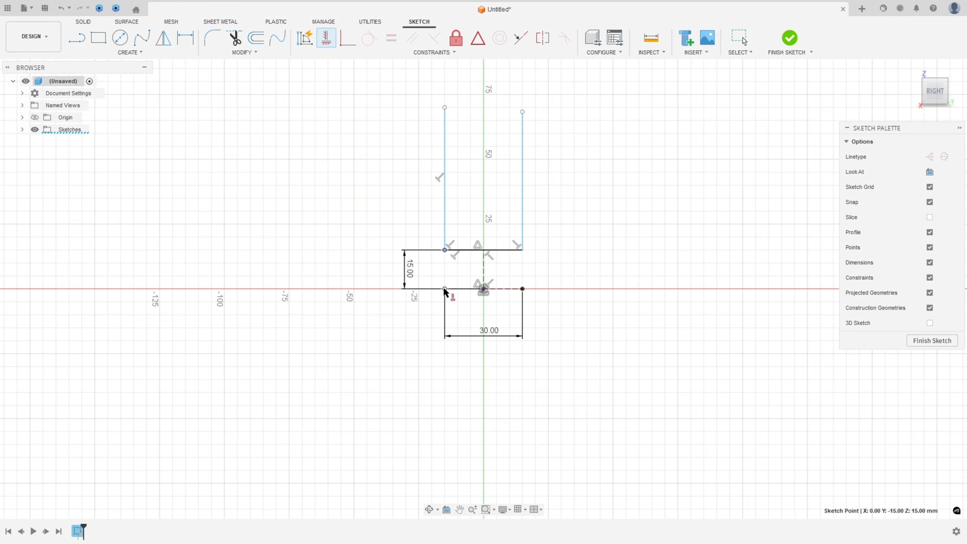
pyautogui.click(444, 289)
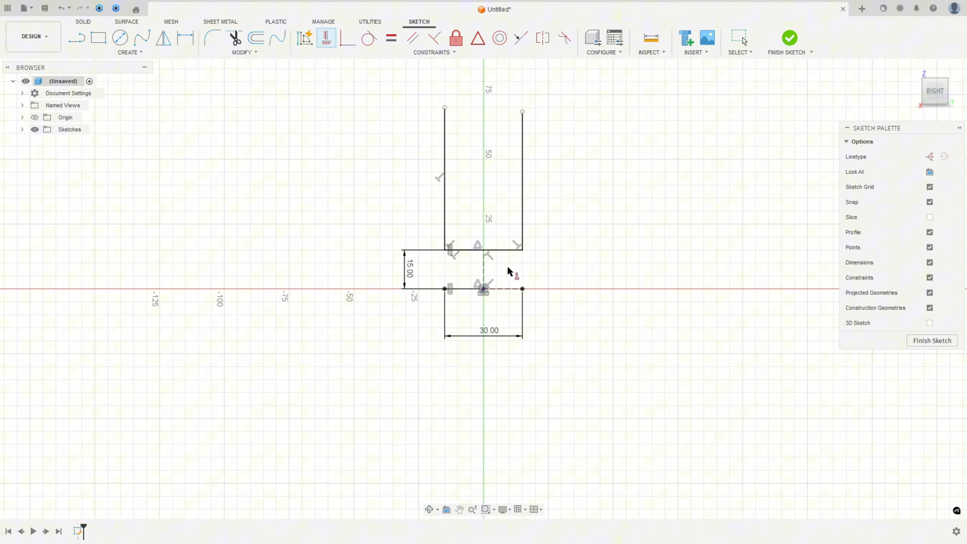
pyautogui.click(444, 108)
pyautogui.click(522, 112)
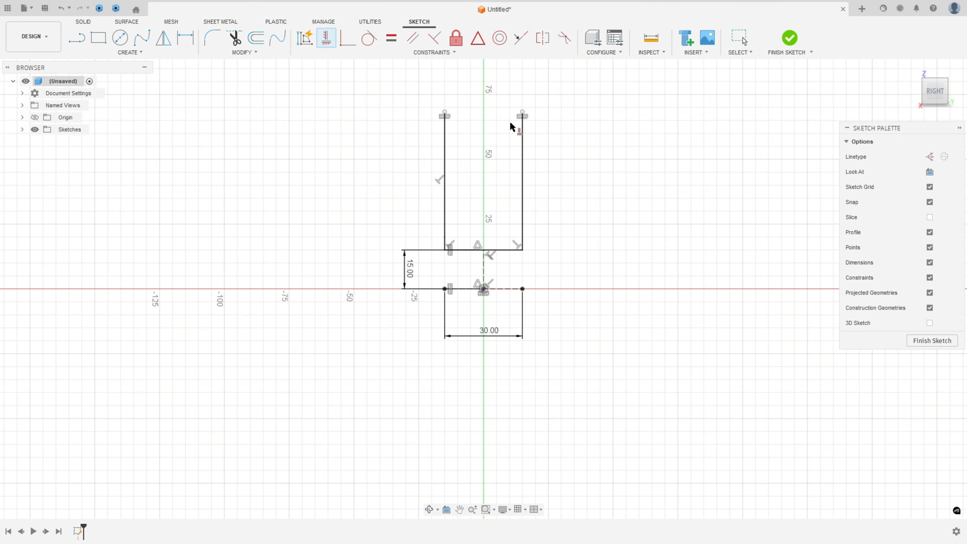
# Step: Dimension the height from the axis line to the left side's upper endpoint as 60 mm
pyautogui.press('d')
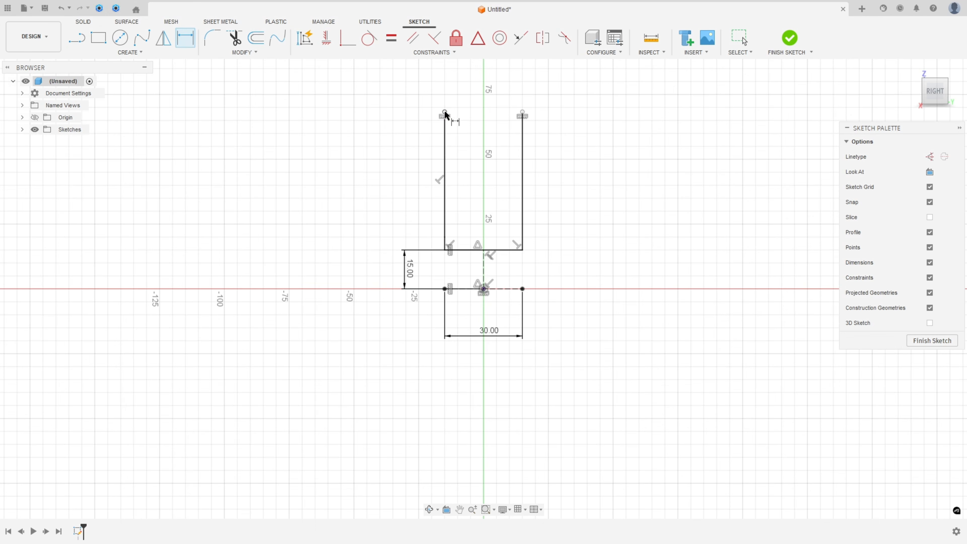
pyautogui.click(445, 112)
pyautogui.click(444, 289)
pyautogui.click(384, 241)
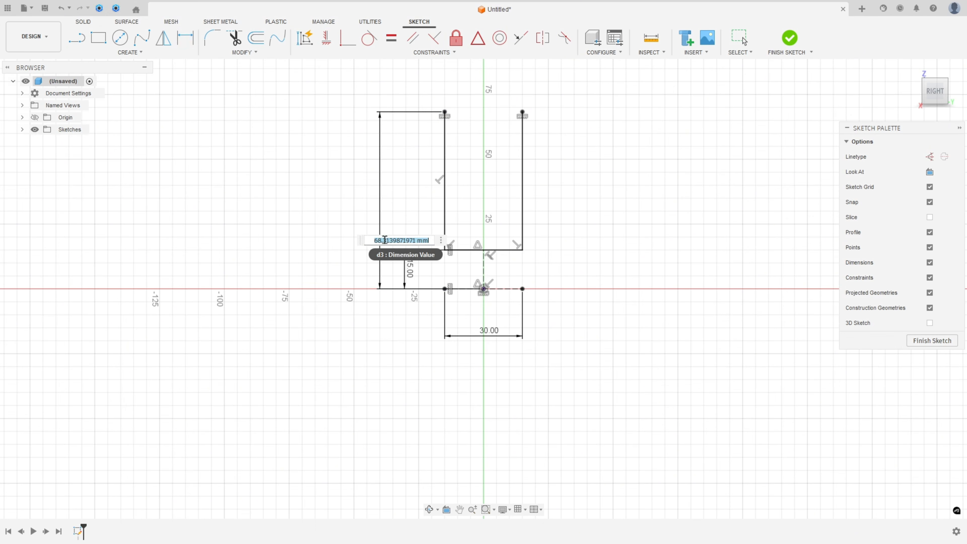
pyautogui.write('60')
pyautogui.press('Return')
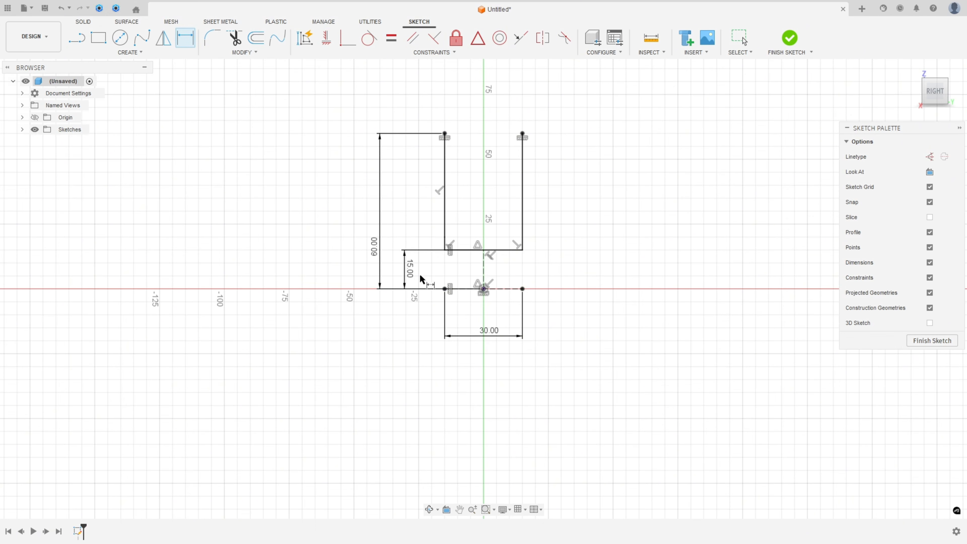
# Step: Switch to the Acrobat drawing and mark the R12.5 groove arc, its radius label and its centreline in red
pyautogui.hotkey('alt', 'Tab')
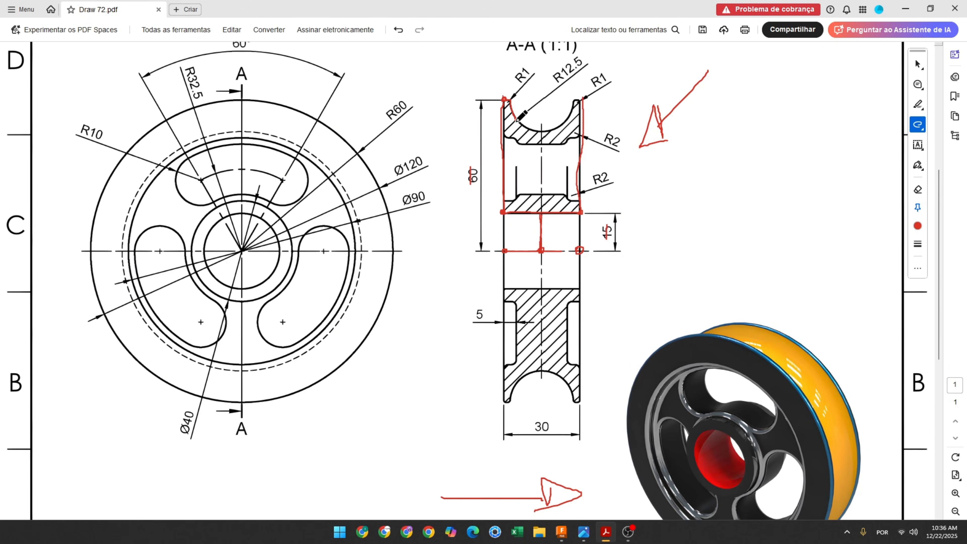
pyautogui.moveTo(516, 121)
pyautogui.mouseDown()
pyautogui.moveTo(539, 132)
pyautogui.moveTo(567, 126)
pyautogui.moveTo(570, 102)
pyautogui.mouseUp()
pyautogui.moveTo(553, 81); pyautogui.dragTo(578, 57)
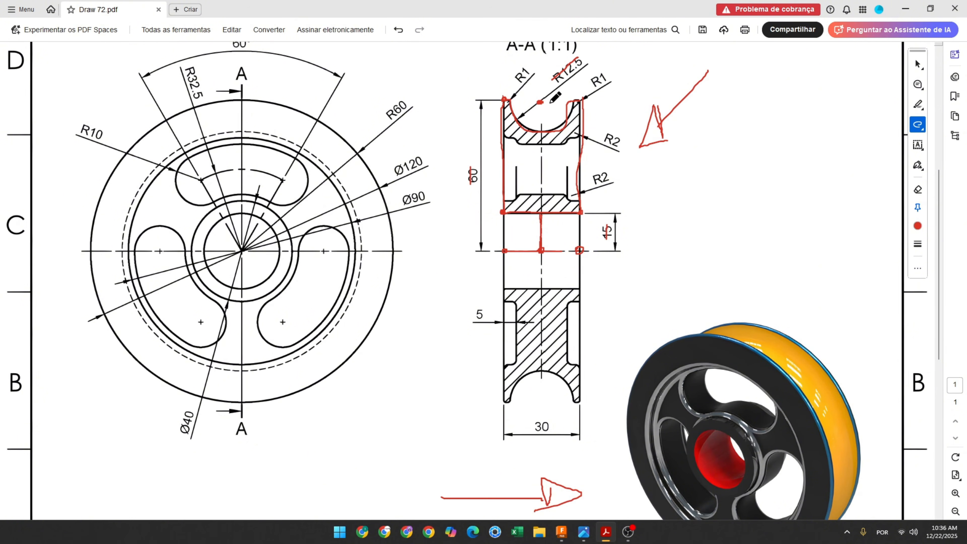
pyautogui.moveTo(551, 102)
pyautogui.mouseDown()
pyautogui.moveTo(578, 98)
pyautogui.moveTo(540, 114)
pyautogui.moveTo(541, 142)
pyautogui.mouseUp()
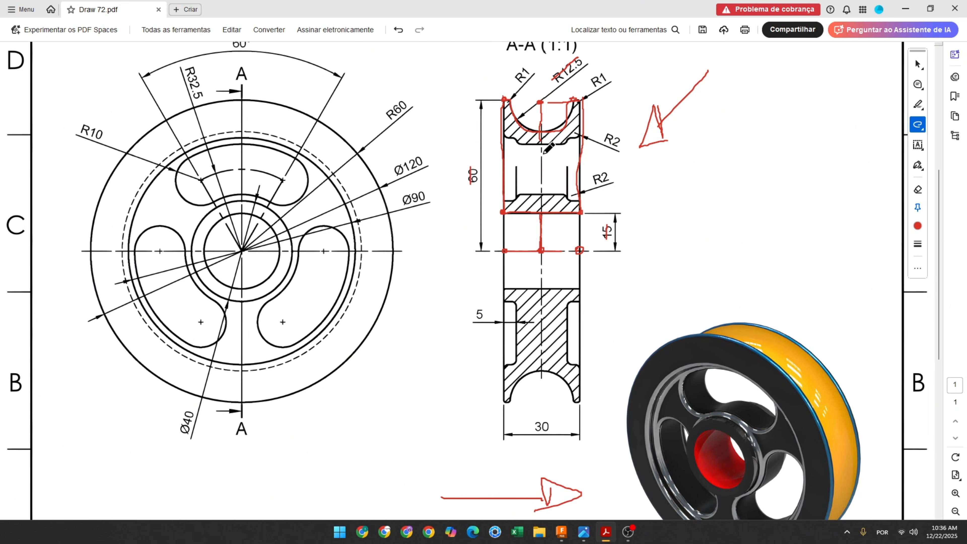
# Step: Switch to Fusion and draw a short horizontal line inward from the upper endpoint of each side of the profile
pyautogui.click(541, 250)
pyautogui.click(558, 531)
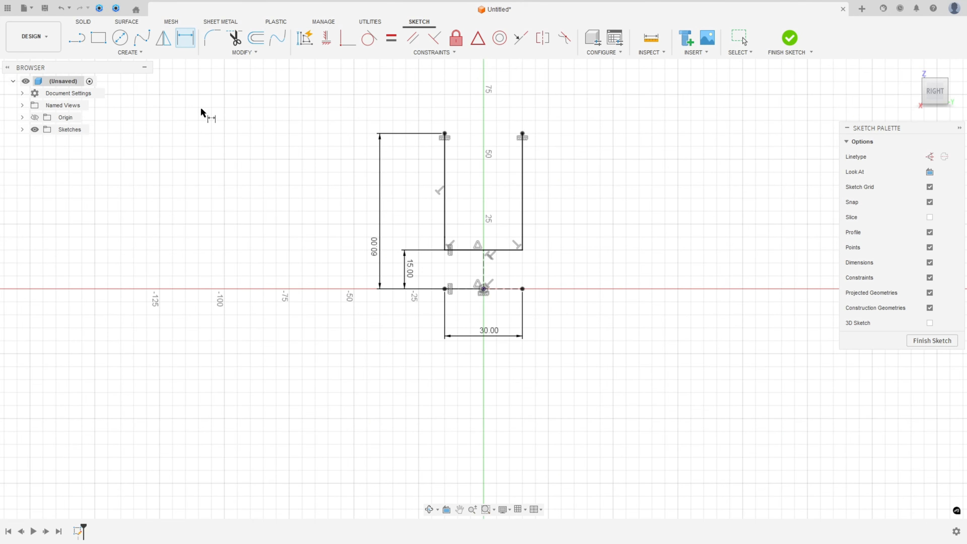
pyautogui.click(77, 38)
pyautogui.scroll(3, 452, 132)
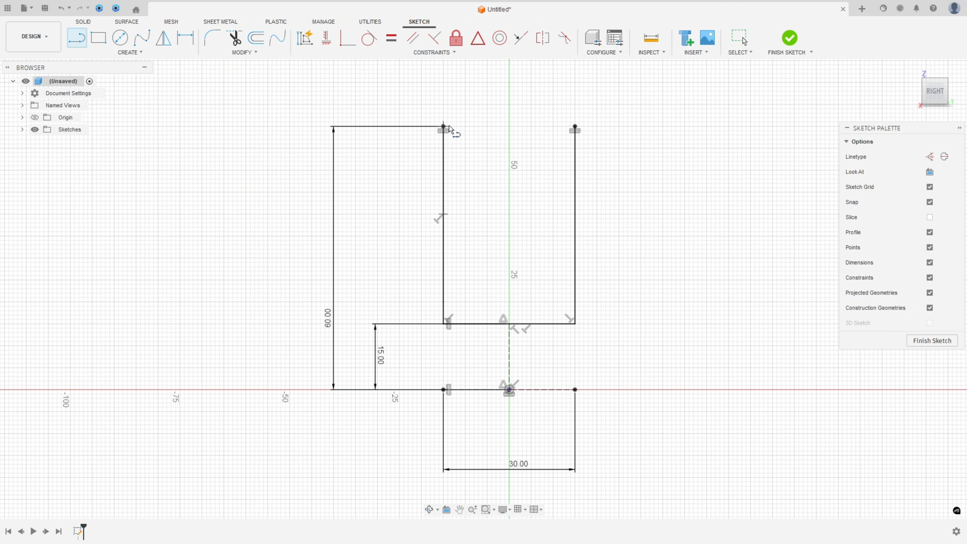
pyautogui.click(449, 127)
pyautogui.click(467, 126)
pyautogui.press('Escape')
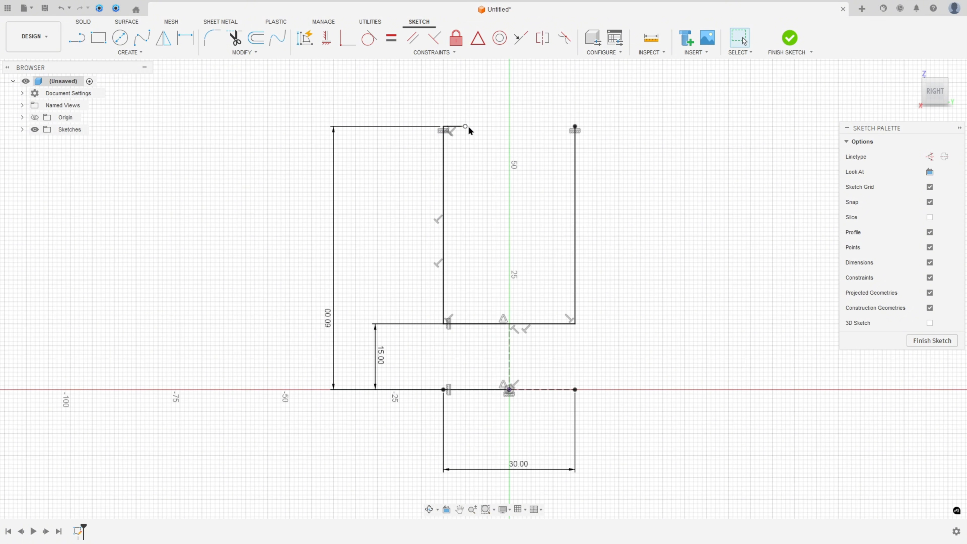
pyautogui.press('l')
pyautogui.moveTo(575, 126); pyautogui.dragTo(550, 127)
pyautogui.press('Escape')
# Step: Draw a downward-curving 3-point arc between the inner ends of the two short upper lines to form the groove
pyautogui.click(129, 52)
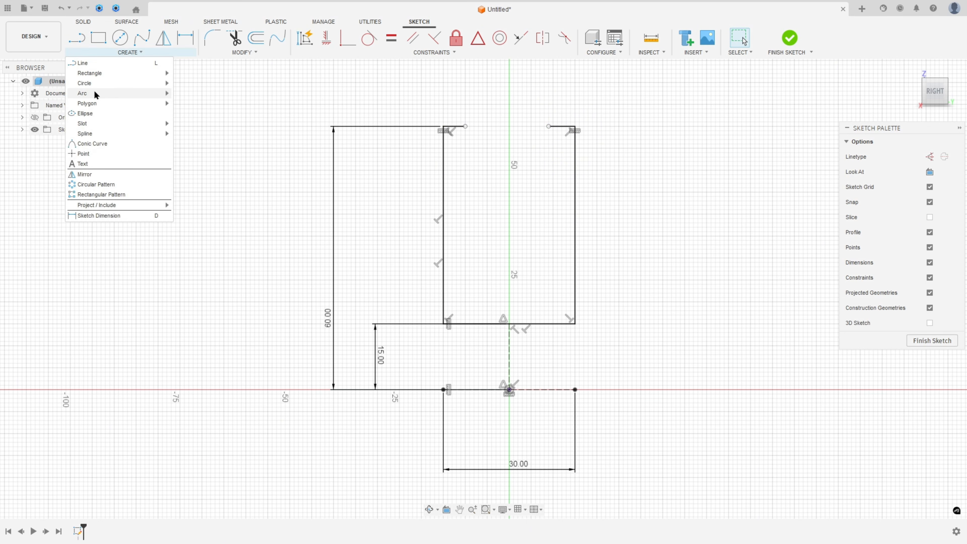
pyautogui.moveTo(96, 95)
pyautogui.click(187, 95)
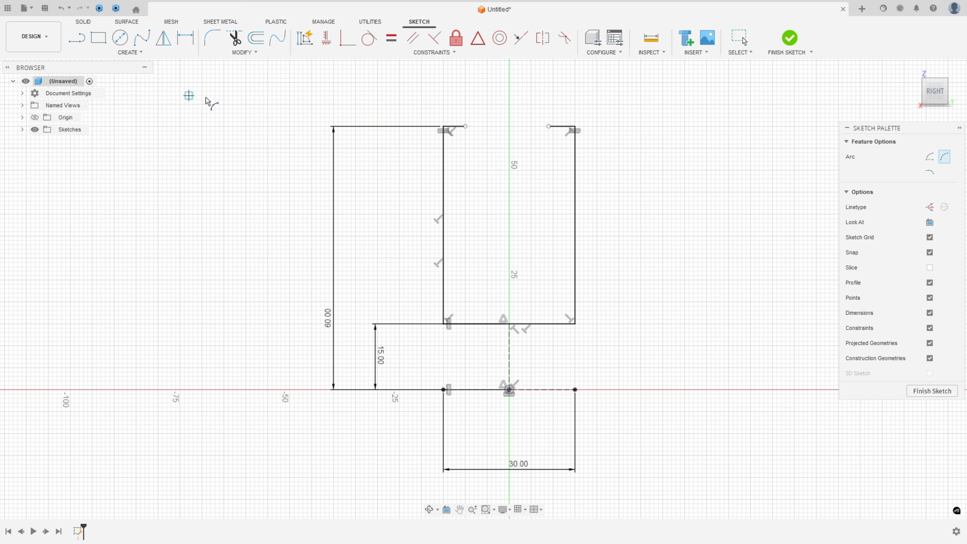
pyautogui.click(466, 126)
pyautogui.click(549, 126)
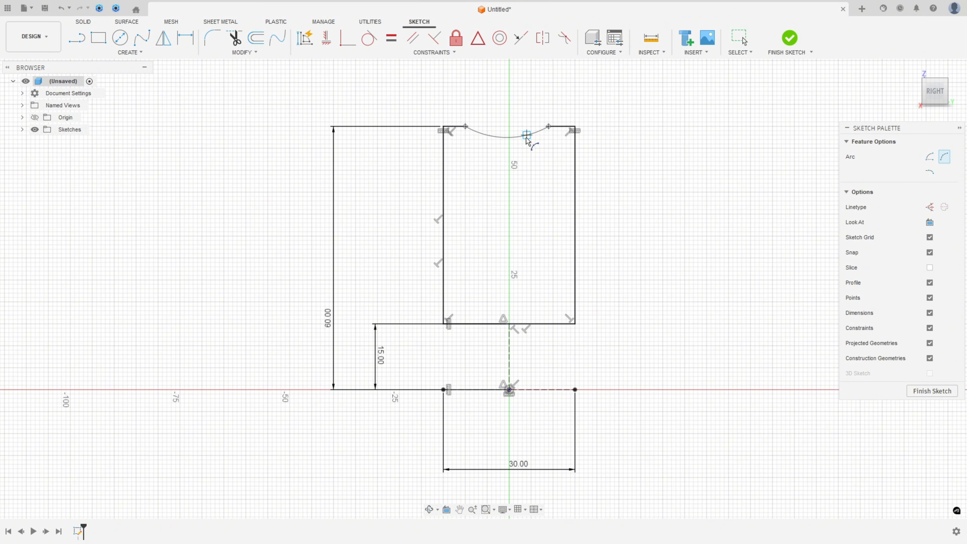
pyautogui.click(509, 169)
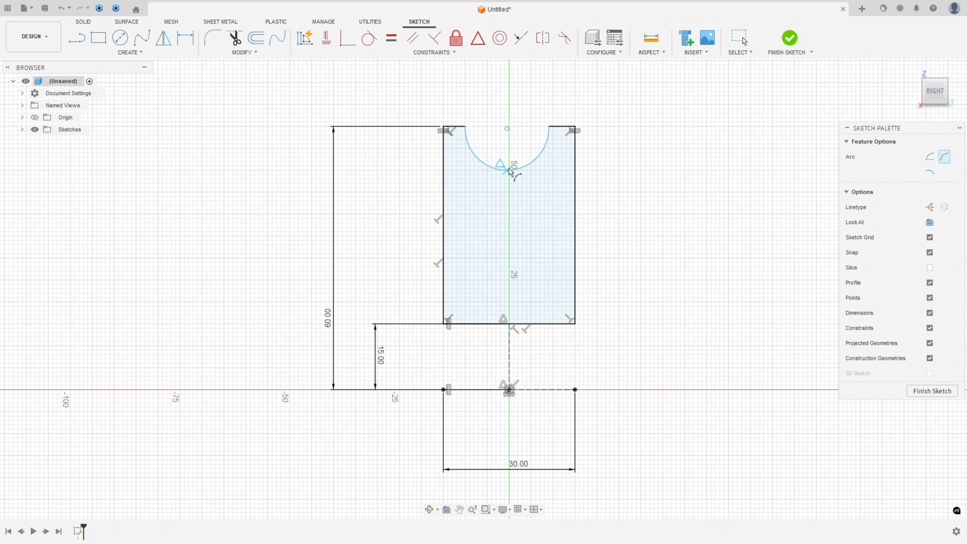
pyautogui.press('Escape')
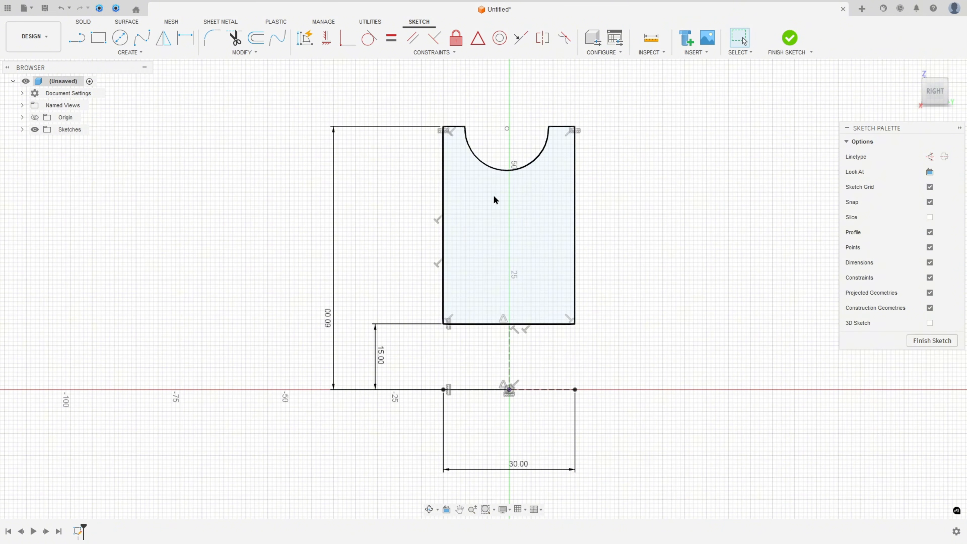
# Step: Constrain the groove arc's centre level with the arc's right endpoint and vertically in line with the origin
pyautogui.click(328, 40)
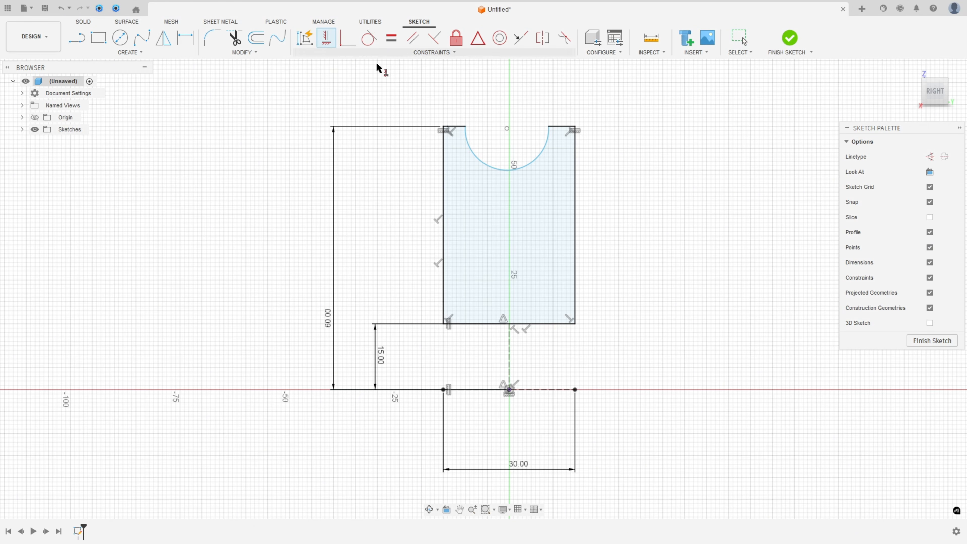
pyautogui.click(507, 130)
pyautogui.click(548, 128)
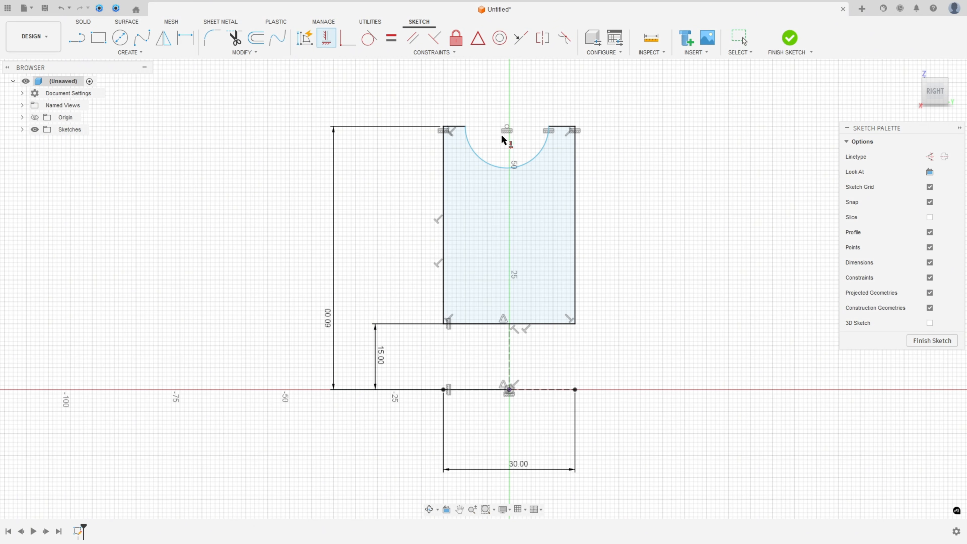
pyautogui.click(509, 389)
# Step: Dimension the groove arc's radius as 12.5 mm and finish the sketch
pyautogui.click(185, 38)
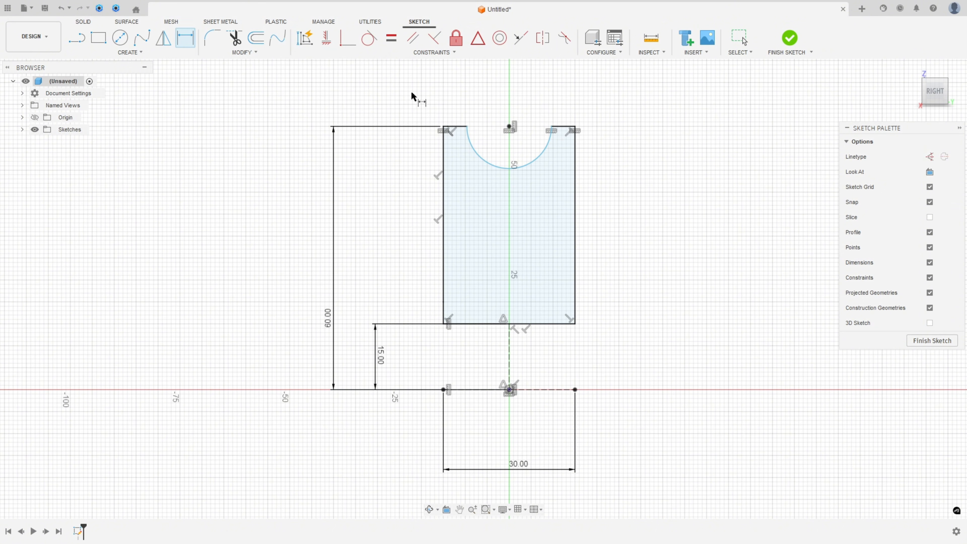
pyautogui.click(497, 164)
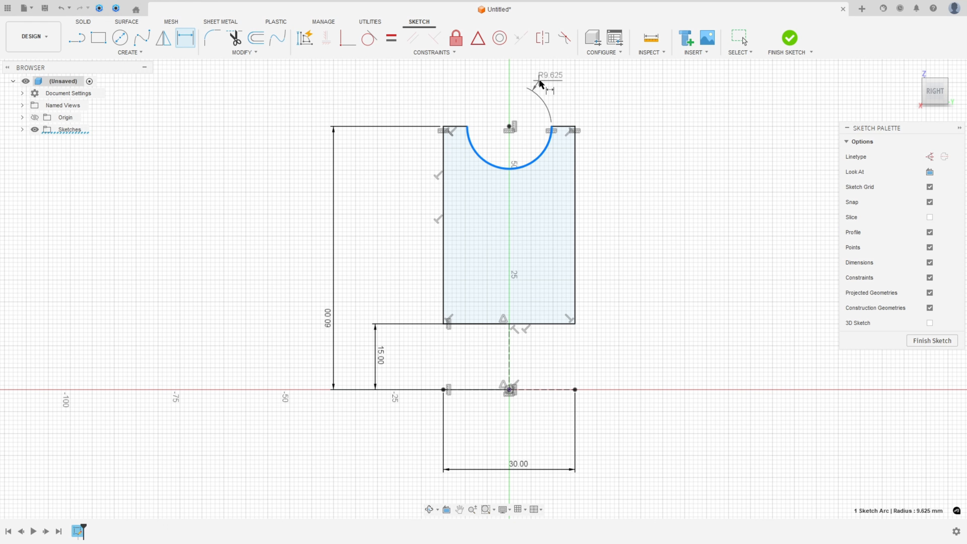
pyautogui.click(544, 80)
pyautogui.write('12.5')
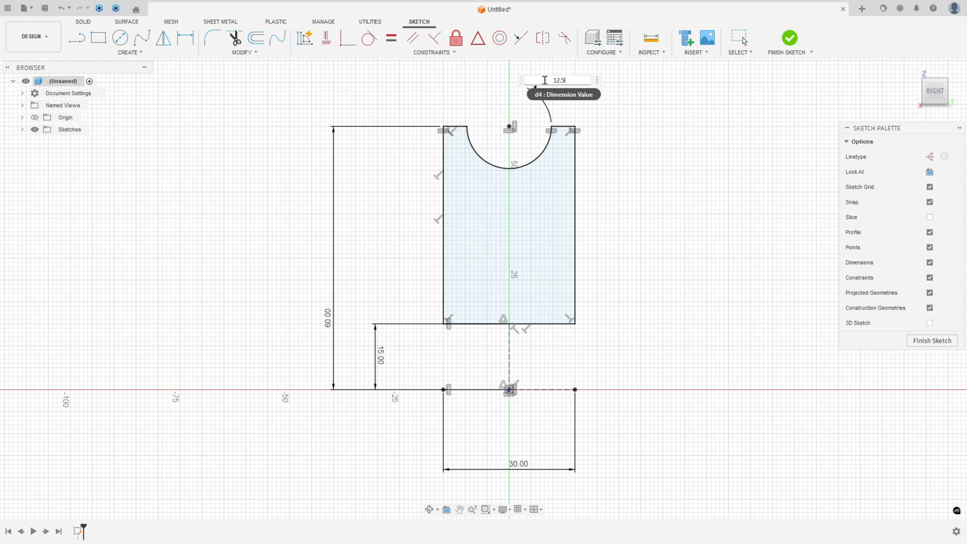
pyautogui.press('Return')
pyautogui.scroll(-2, 613, 251)
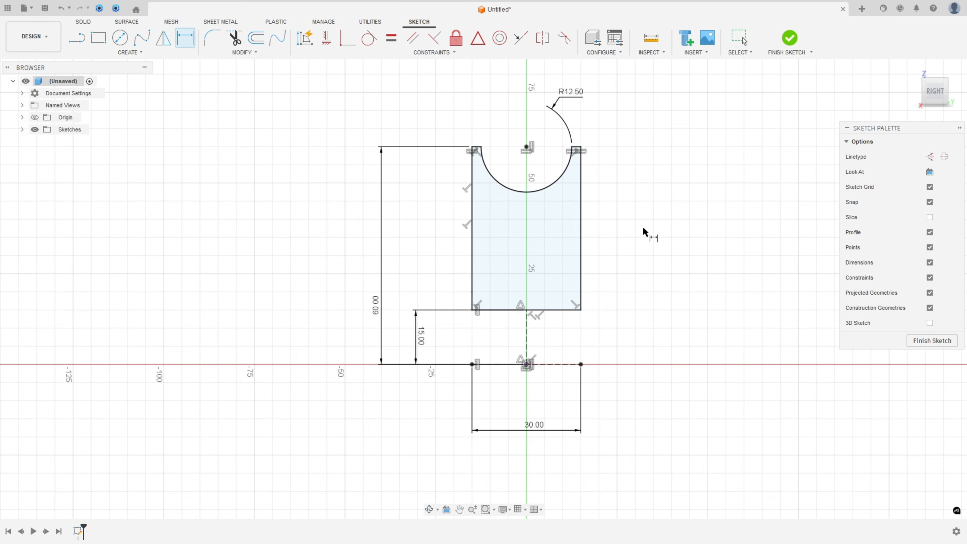
pyautogui.scroll(-1, 643, 232)
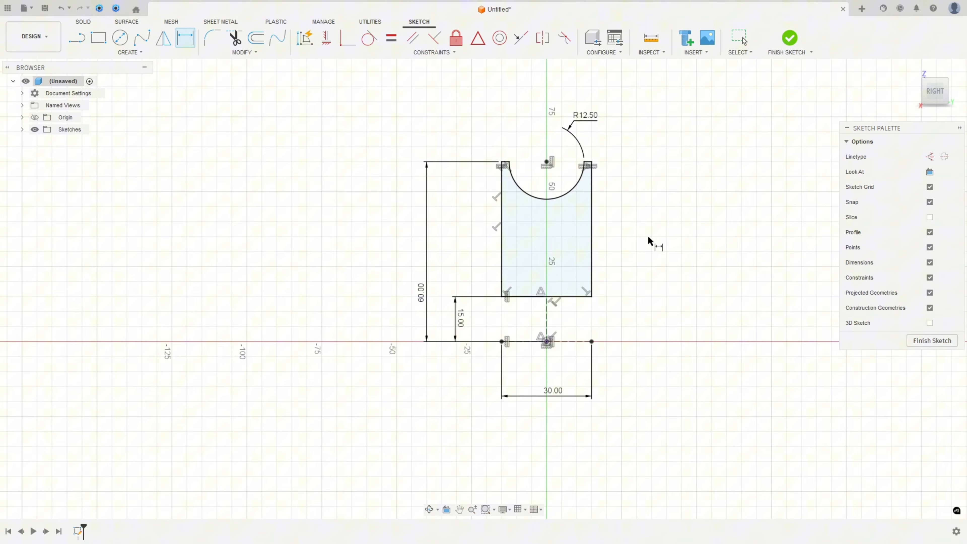
pyautogui.click(789, 42)
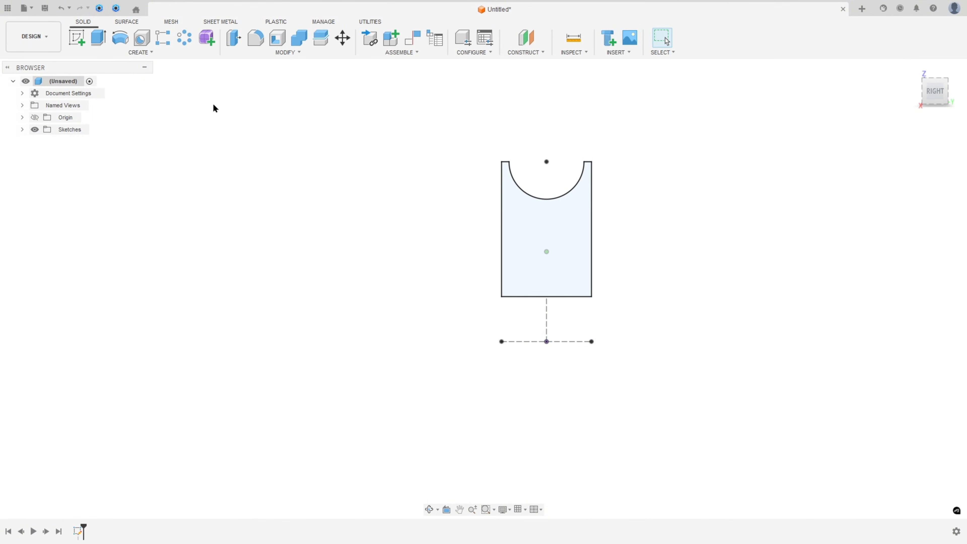
# Step: Revolve the profile 360° about the horizontal construction line as a new body
pyautogui.click(120, 38)
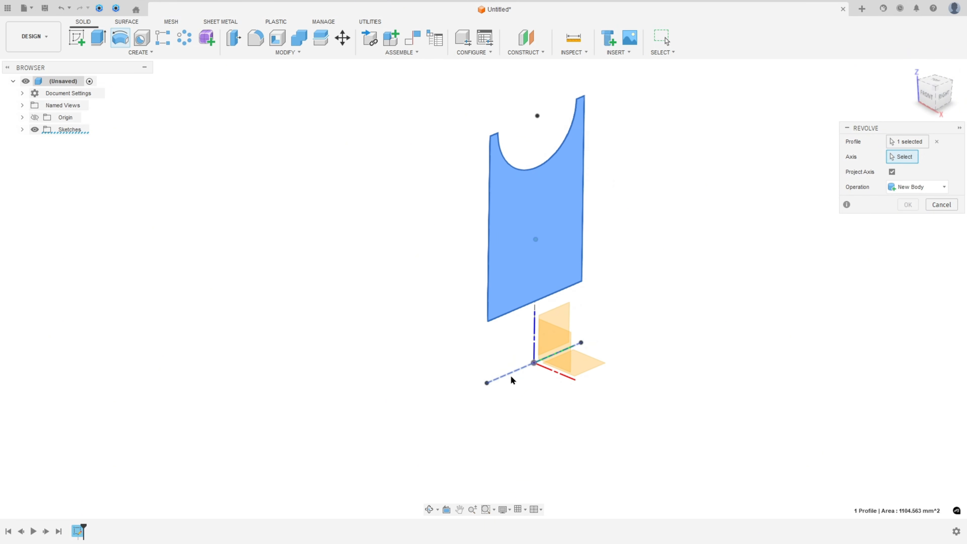
pyautogui.click(511, 375)
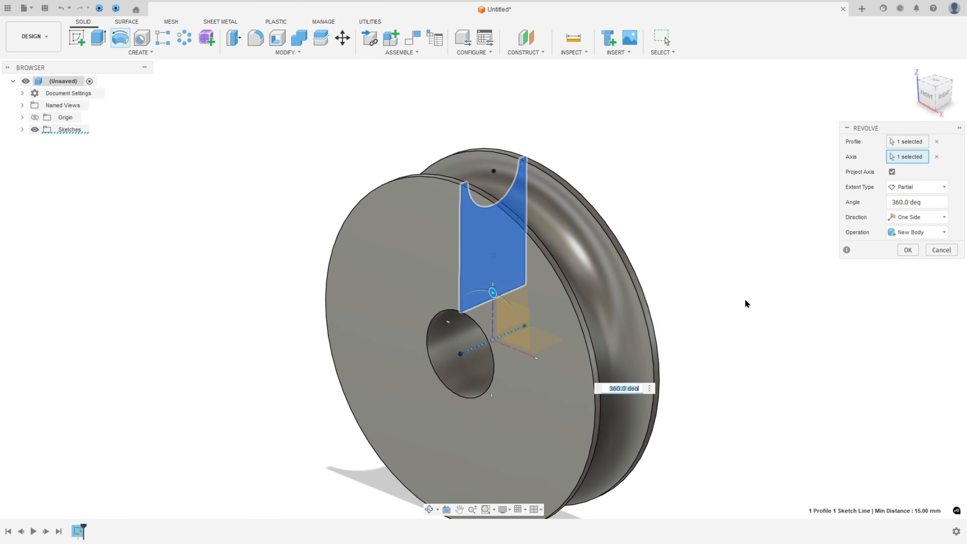
pyautogui.click(908, 250)
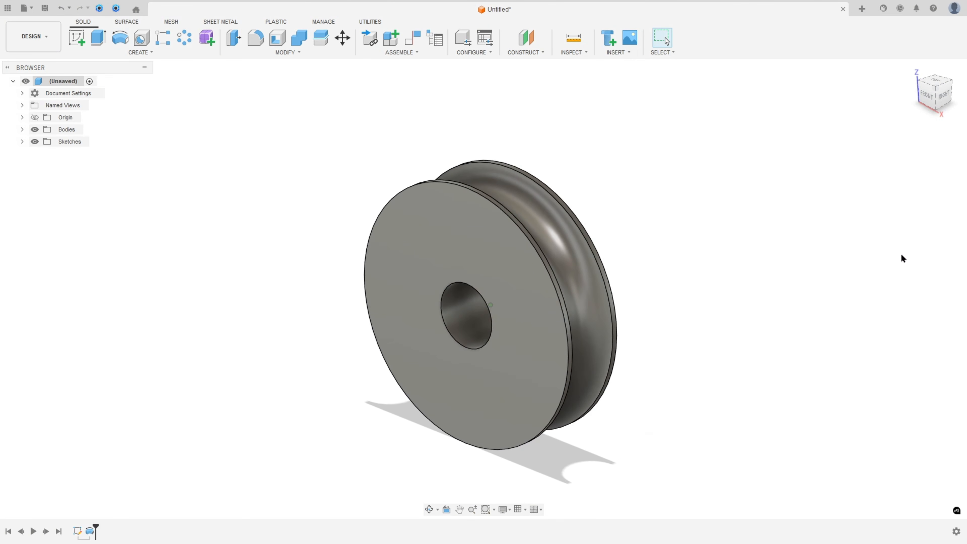
pyautogui.keyDown('shift'); pyautogui.hscroll(10, 792, 258); pyautogui.keyUp('shift')
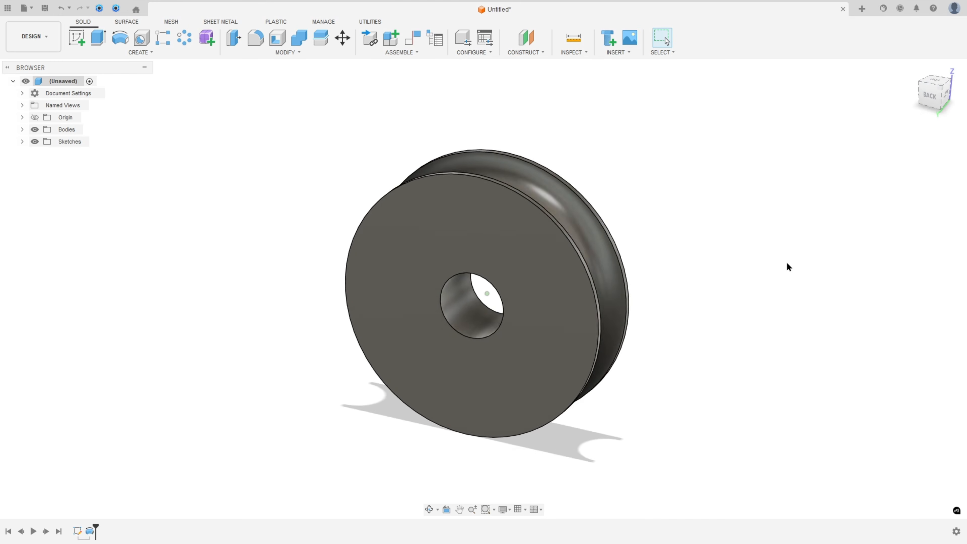
pyautogui.keyDown('shift'); pyautogui.hscroll(8, 786, 261); pyautogui.keyUp('shift')
pyautogui.keyDown('shift'); pyautogui.hscroll(6, 250, 339); pyautogui.keyUp('shift')
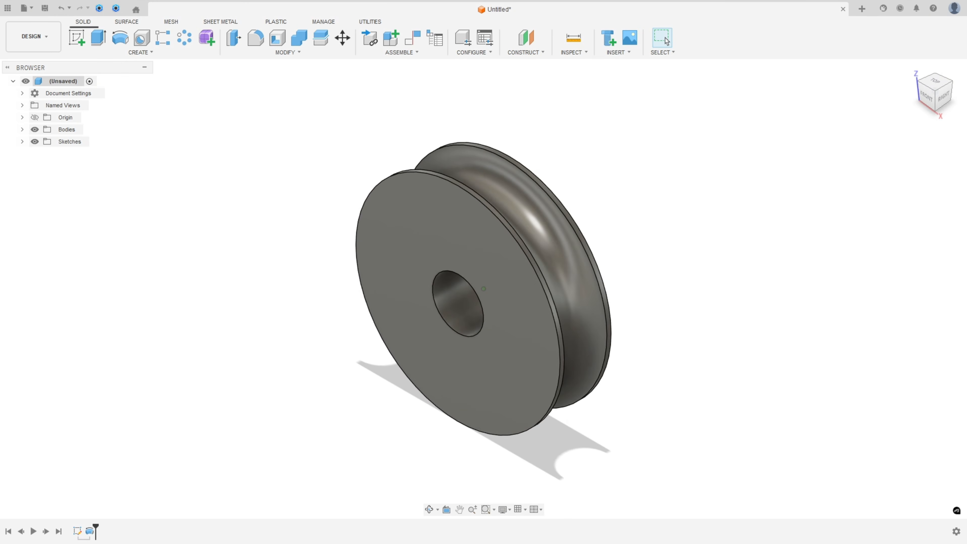
# Step: Switch to the Acrobat drawing and mark in red the section's side recess, its 5 mm depth and the recess on the rendered wheel
pyautogui.hotkey('alt', 'Tab')
pyautogui.scroll(-2, 533, 343)
pyautogui.scroll(1, 533, 335)
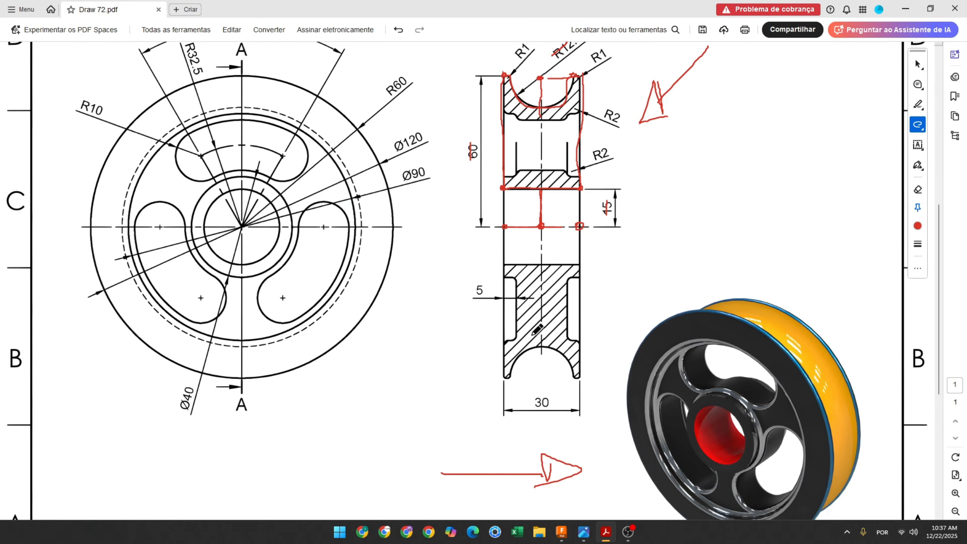
pyautogui.scroll(1, 533, 335)
pyautogui.moveTo(494, 300)
pyautogui.mouseDown()
pyautogui.moveTo(512, 301)
pyautogui.moveTo(521, 322)
pyautogui.moveTo(514, 368)
pyautogui.moveTo(495, 370)
pyautogui.mouseUp()
pyautogui.moveTo(472, 318); pyautogui.dragTo(488, 317)
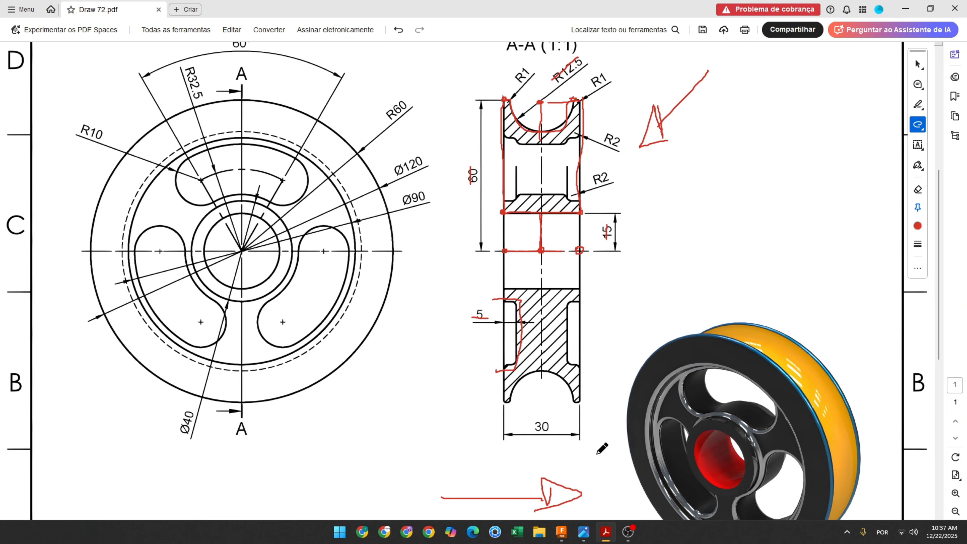
pyautogui.moveTo(598, 454)
pyautogui.mouseDown()
pyautogui.moveTo(647, 419)
pyautogui.moveTo(659, 429)
pyautogui.moveTo(652, 441)
pyautogui.mouseUp()
# Step: Mark the recess's outer and inner circles with their Ø90 and Ø40 labels in red on the front view
pyautogui.moveTo(351, 219); pyautogui.dragTo(356, 241)
pyautogui.moveTo(403, 203); pyautogui.dragTo(418, 200)
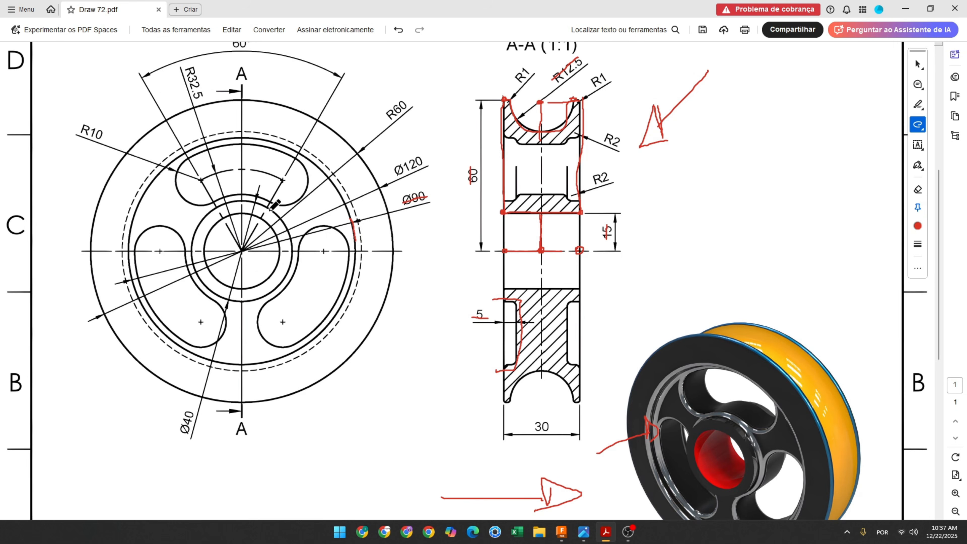
pyautogui.moveTo(242, 200)
pyautogui.mouseDown()
pyautogui.moveTo(271, 208)
pyautogui.moveTo(288, 229)
pyautogui.moveTo(292, 263)
pyautogui.moveTo(263, 293)
pyautogui.moveTo(214, 297)
pyautogui.mouseUp()
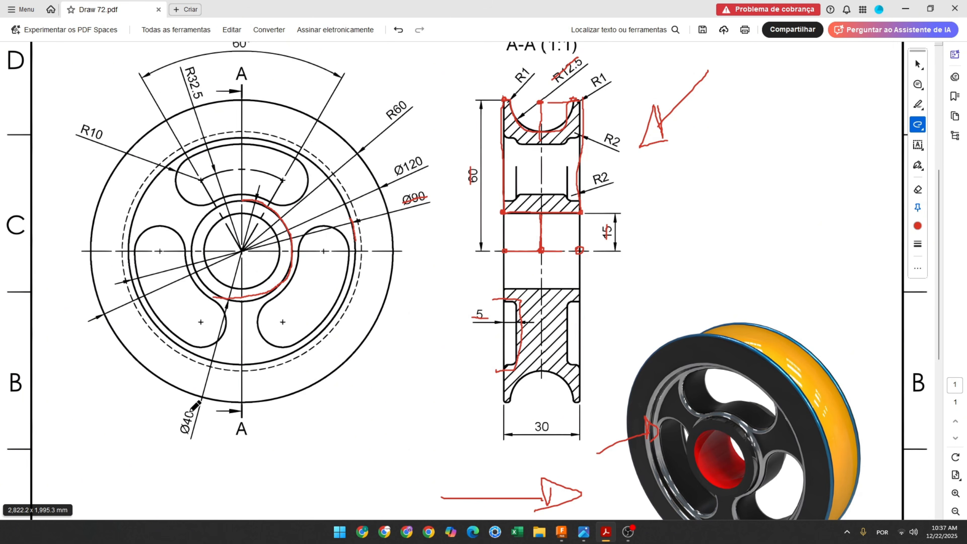
pyautogui.moveTo(191, 411); pyautogui.dragTo(187, 432)
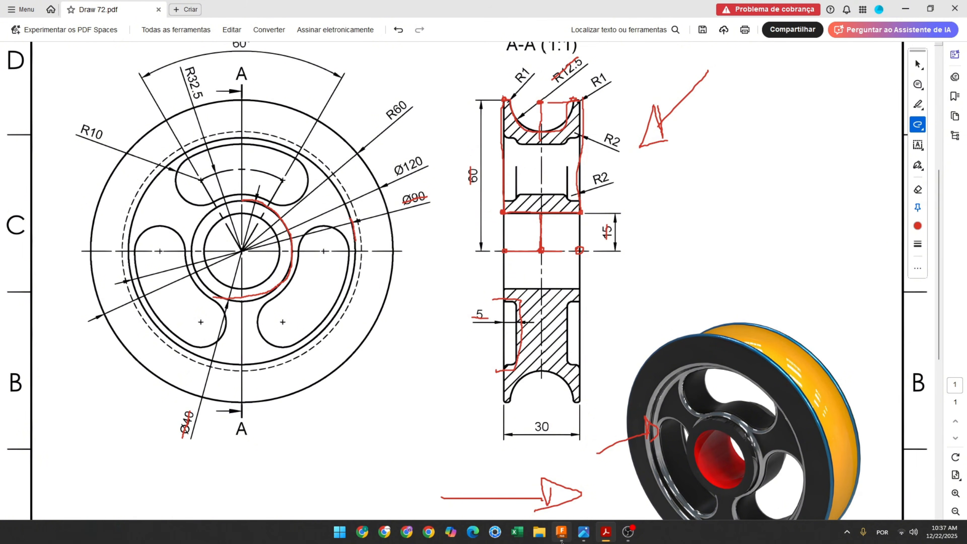
# Step: Switch to Fusion, start a sketch on the wheel's front face and draw a 40 mm diameter circle centred on the origin
pyautogui.click(561, 532)
pyautogui.click(68, 38)
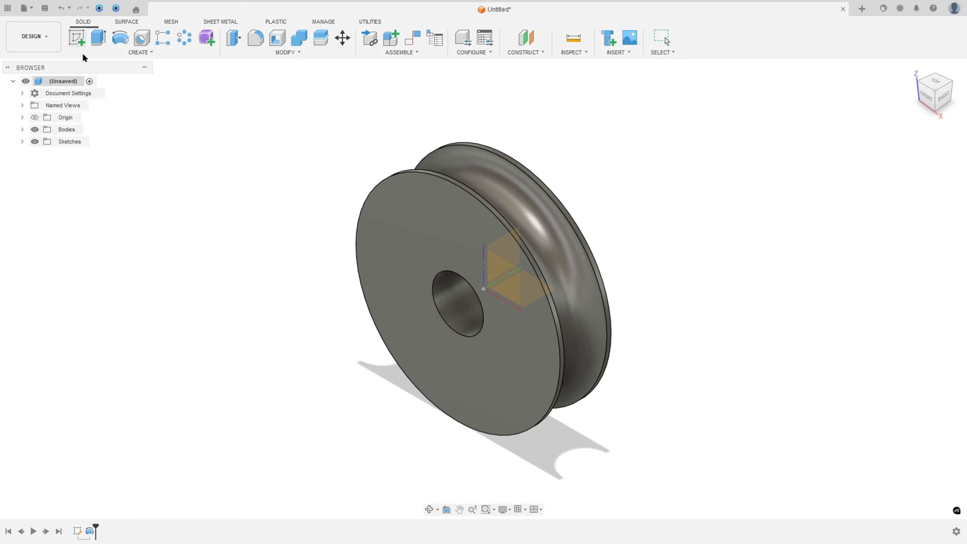
pyautogui.click(424, 231)
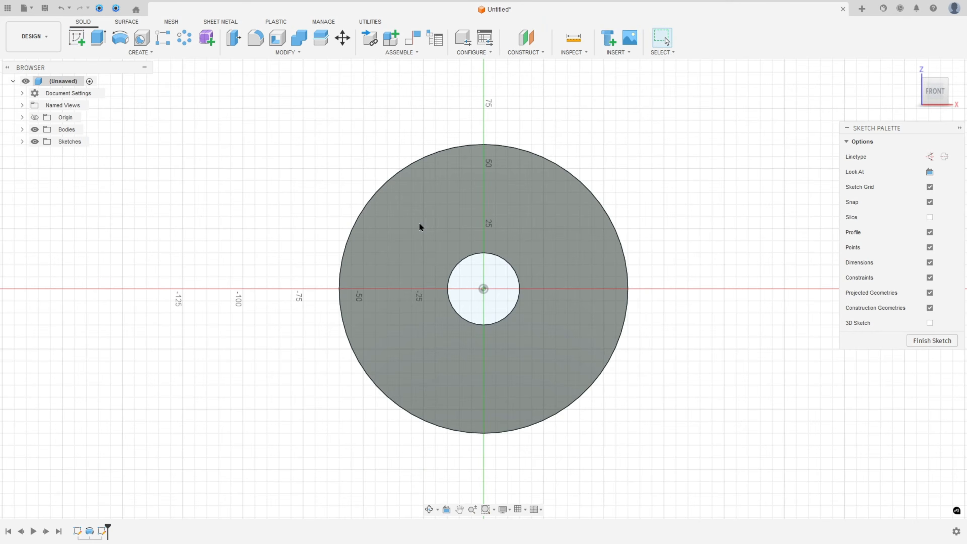
pyautogui.click(120, 38)
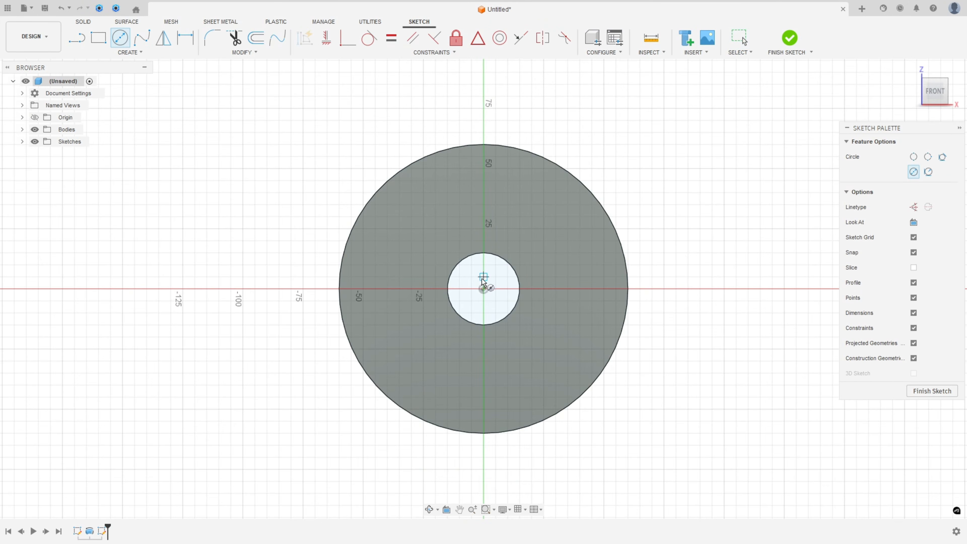
pyautogui.click(483, 289)
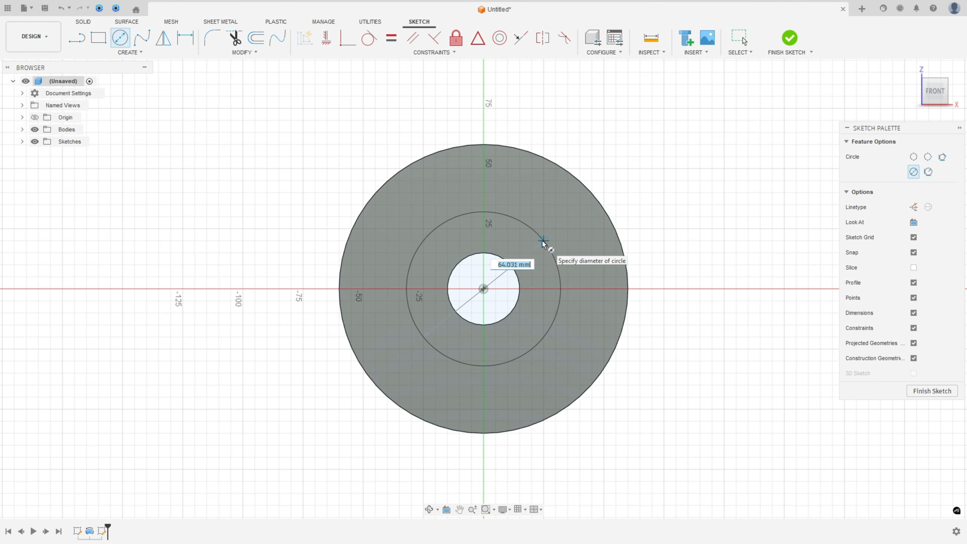
pyautogui.write('40')
pyautogui.press('Return')
pyautogui.press('Escape')
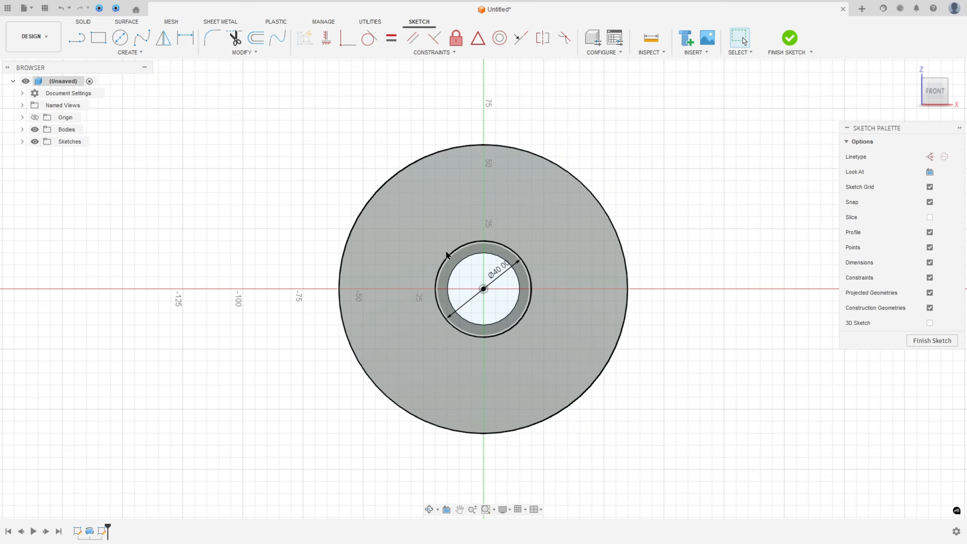
# Step: Draw a concentric 90 mm diameter circle, move the 40 mm dimension label outside the wheel and finish the sketch
pyautogui.press('c')
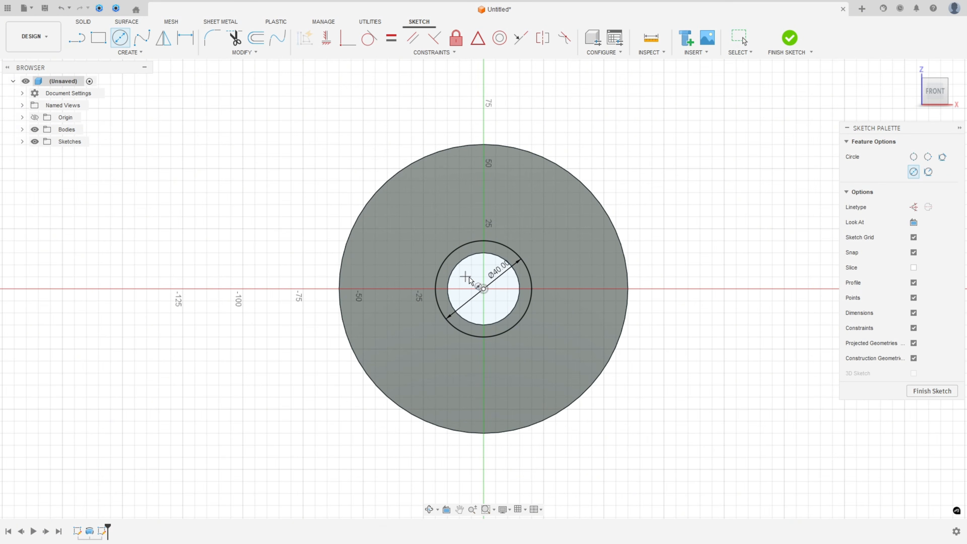
pyautogui.click(493, 288)
pyautogui.press('Return')
pyautogui.press('Escape')
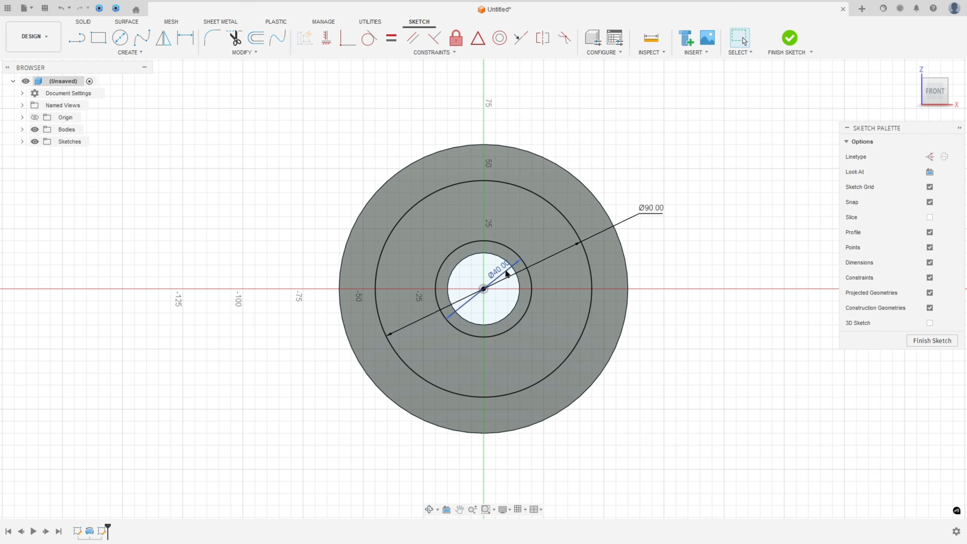
pyautogui.moveTo(498, 269); pyautogui.dragTo(606, 178)
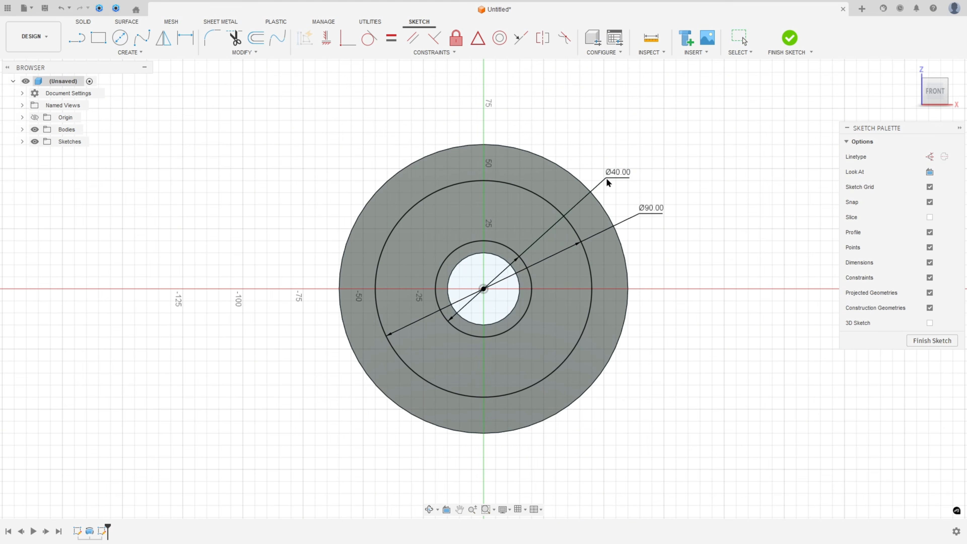
pyautogui.click(789, 38)
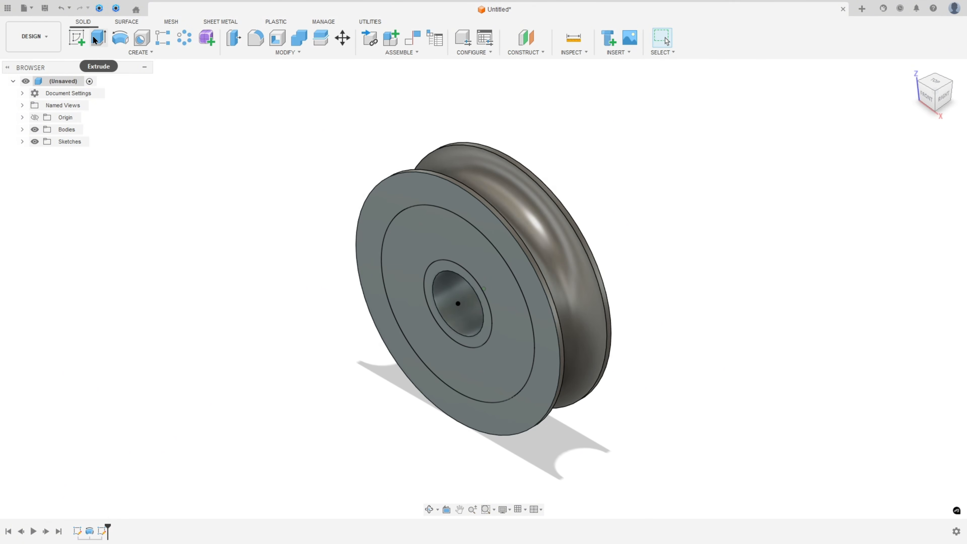
# Step: Cut the ring between the 40 mm and 90 mm circles 5 mm deep into the wheel's front face
pyautogui.click(98, 38)
pyautogui.click(430, 244)
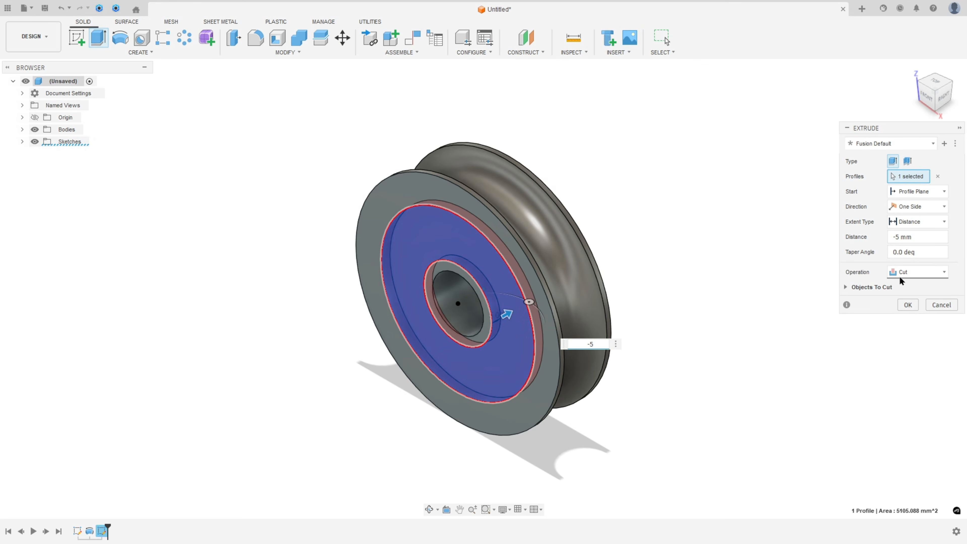
pyautogui.click(908, 305)
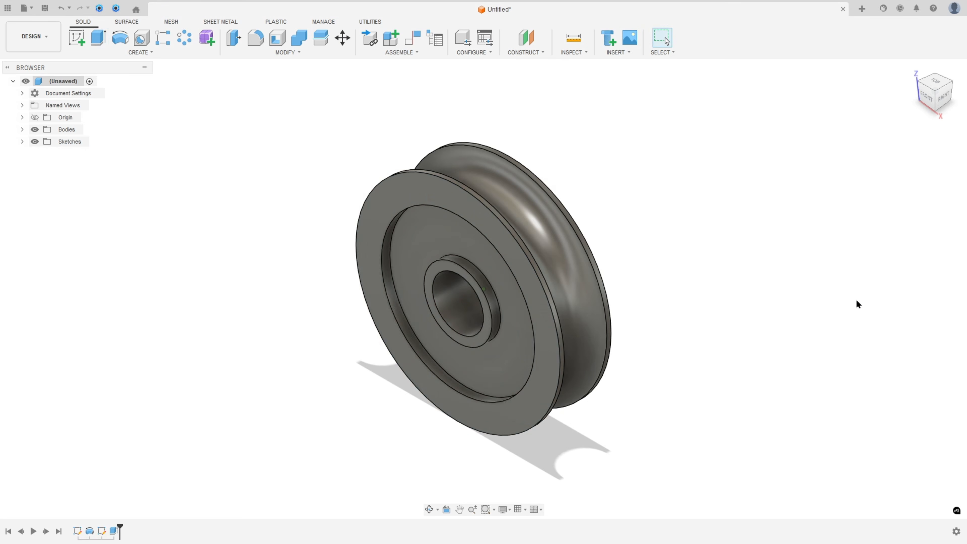
# Step: Mirror the recess cut as a feature across the origin's XZ mid-plane onto the wheel's opposite side
pyautogui.keyDown('shift'); pyautogui.moveTo(704, 223); pyautogui.dragTo(689, 219, button='middle'); pyautogui.keyUp('shift')
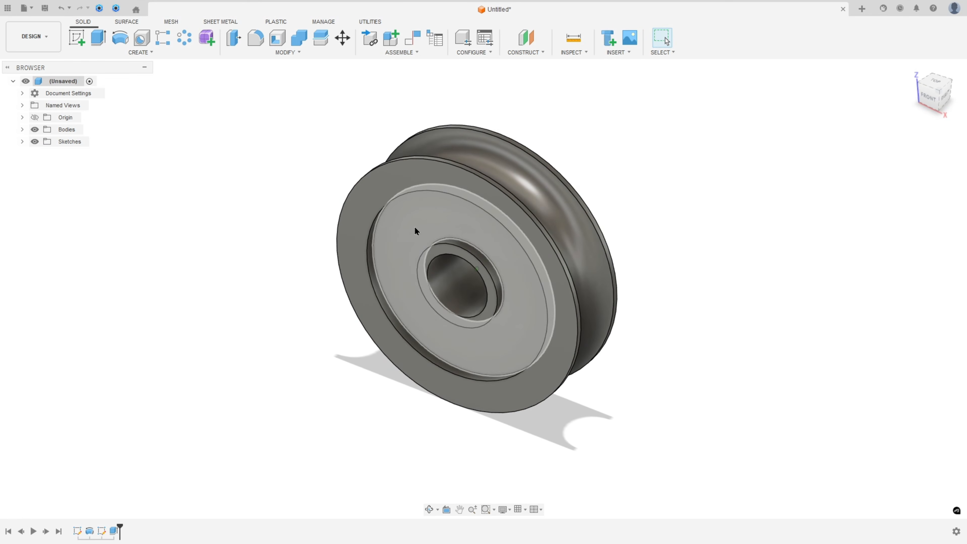
pyautogui.click(144, 53)
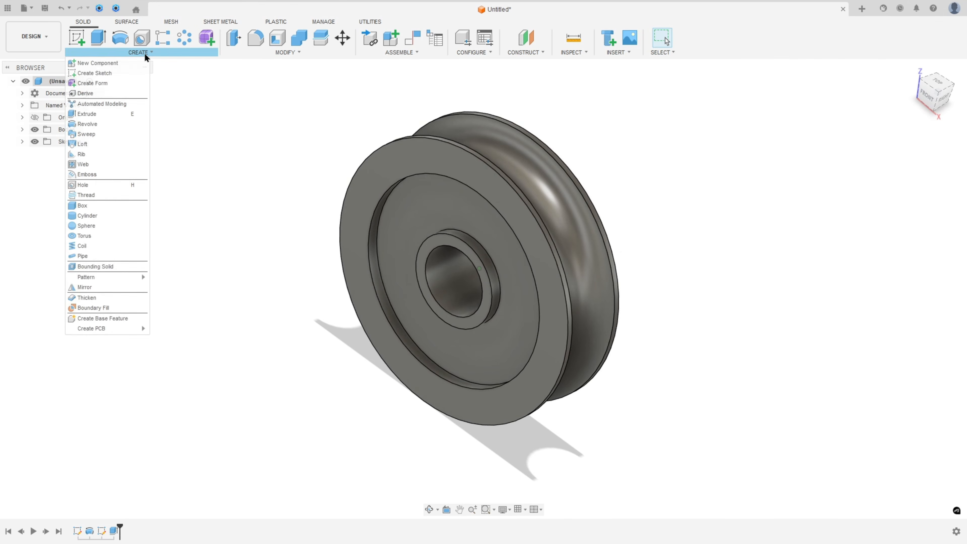
pyautogui.click(85, 287)
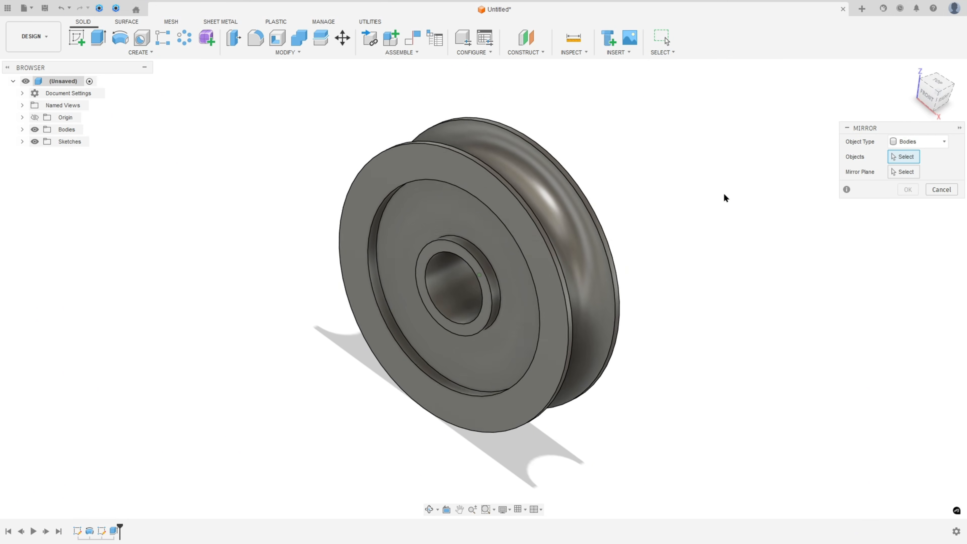
pyautogui.click(922, 141)
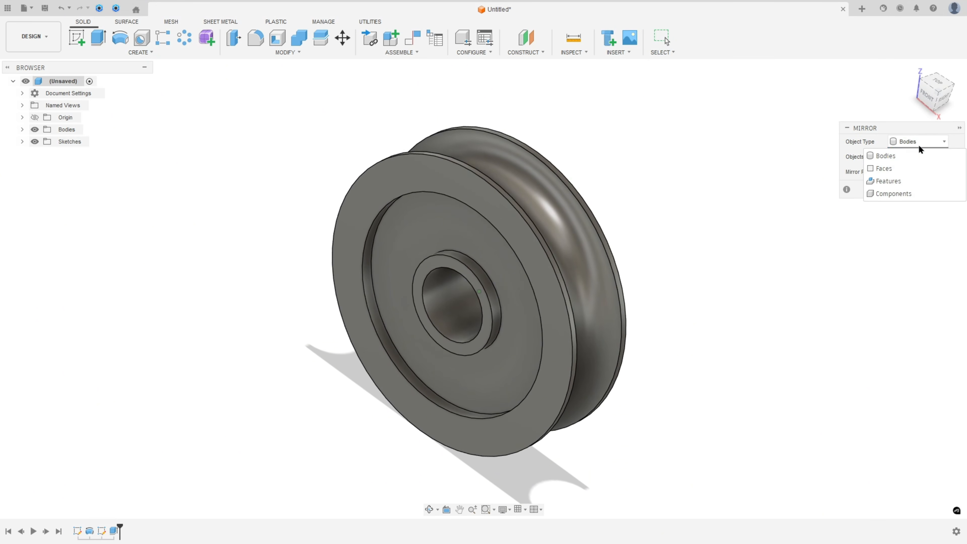
pyautogui.click(895, 179)
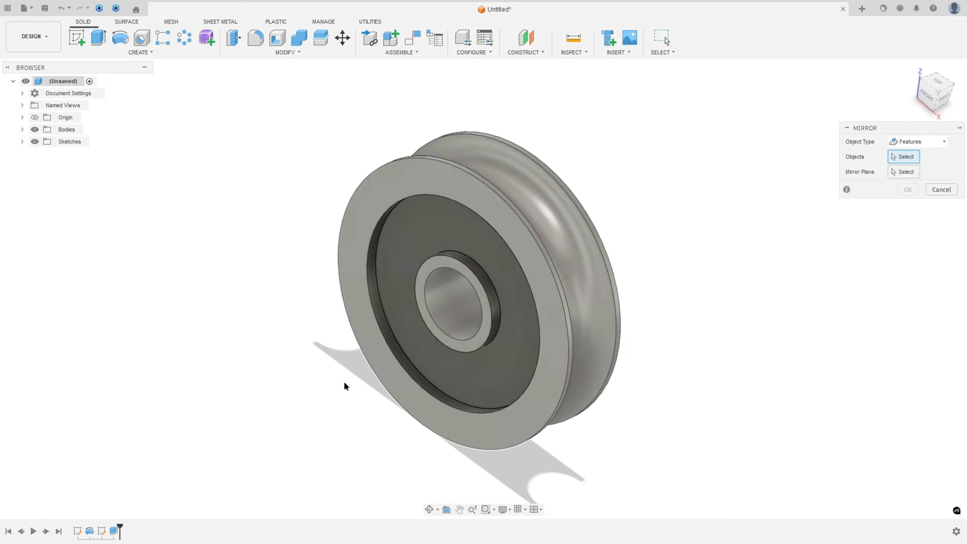
pyautogui.click(115, 534)
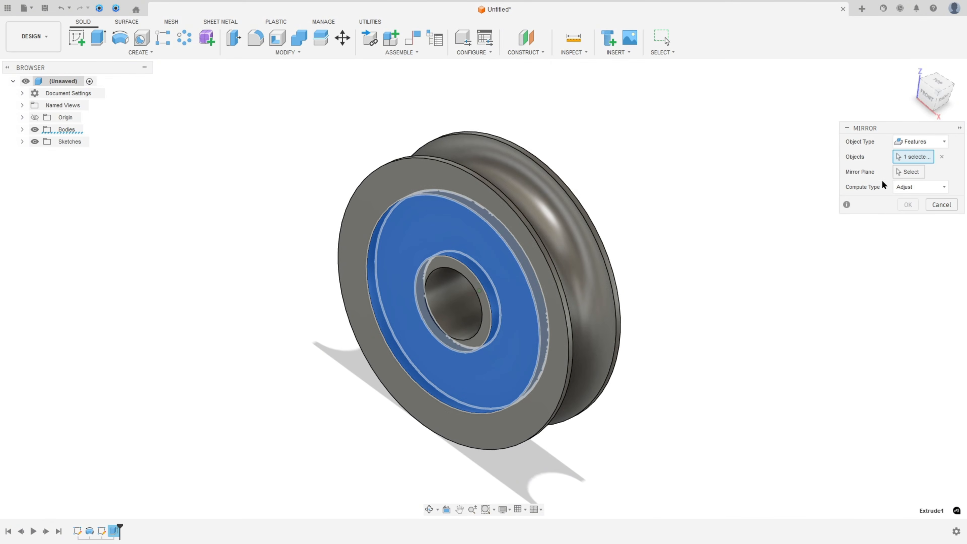
pyautogui.click(909, 171)
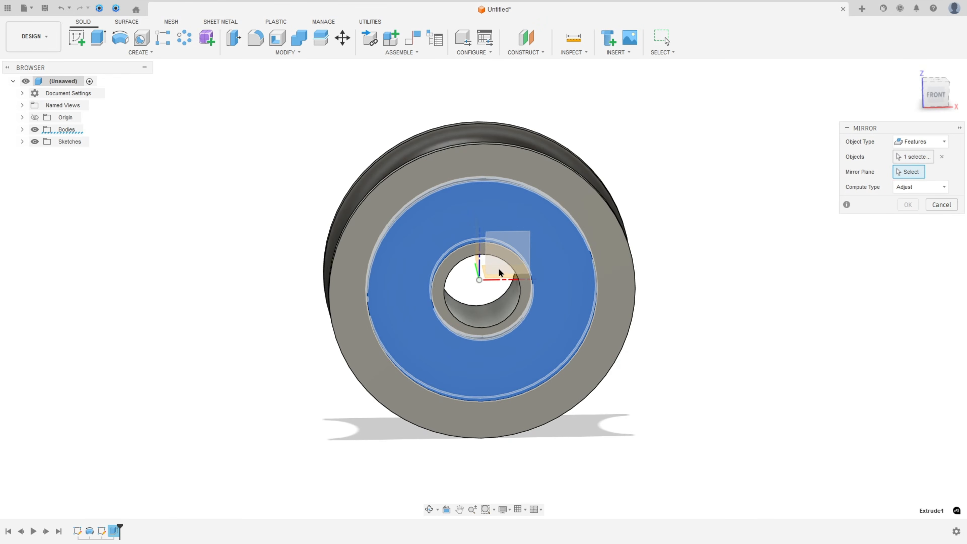
pyautogui.click(499, 273)
pyautogui.keyDown('shift'); pyautogui.moveTo(497, 272); pyautogui.dragTo(836, 249, button='middle'); pyautogui.keyUp('shift')
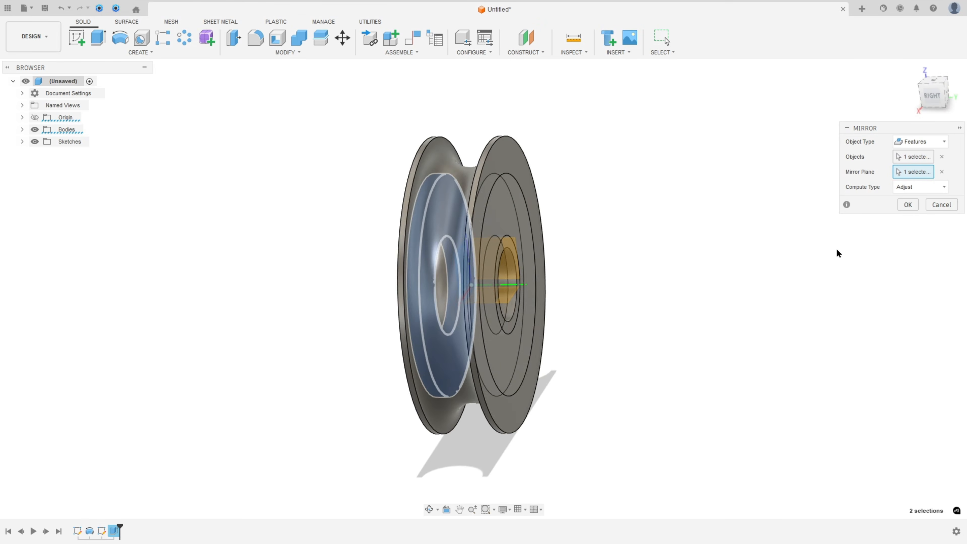
pyautogui.click(908, 204)
pyautogui.keyDown('shift'); pyautogui.moveTo(911, 206); pyautogui.dragTo(841, 218, button='middle'); pyautogui.keyUp('shift')
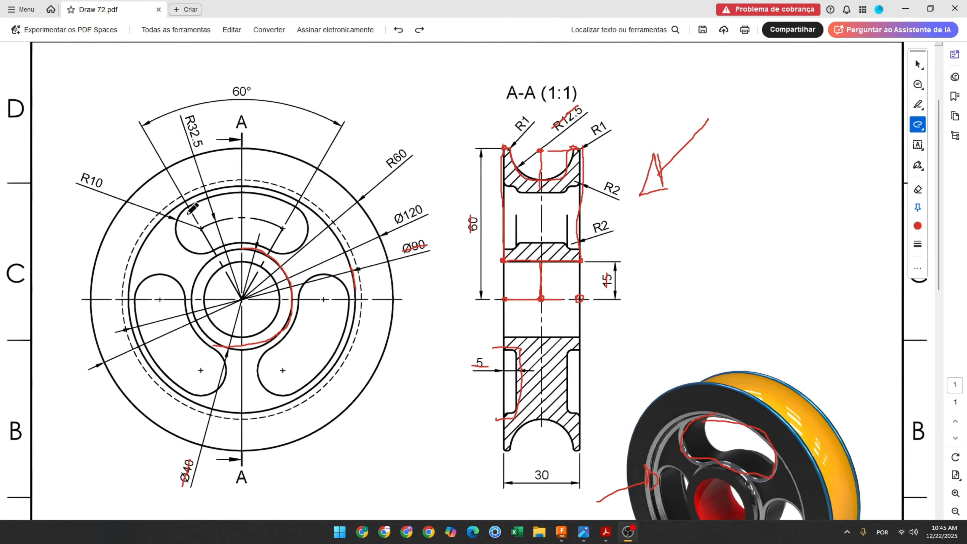
# Step: Switch to the Acrobat drawing and mark in red the upper slot's outline, its centre arc and the R32.5 and 60° dimensions
pyautogui.click(175, 222)
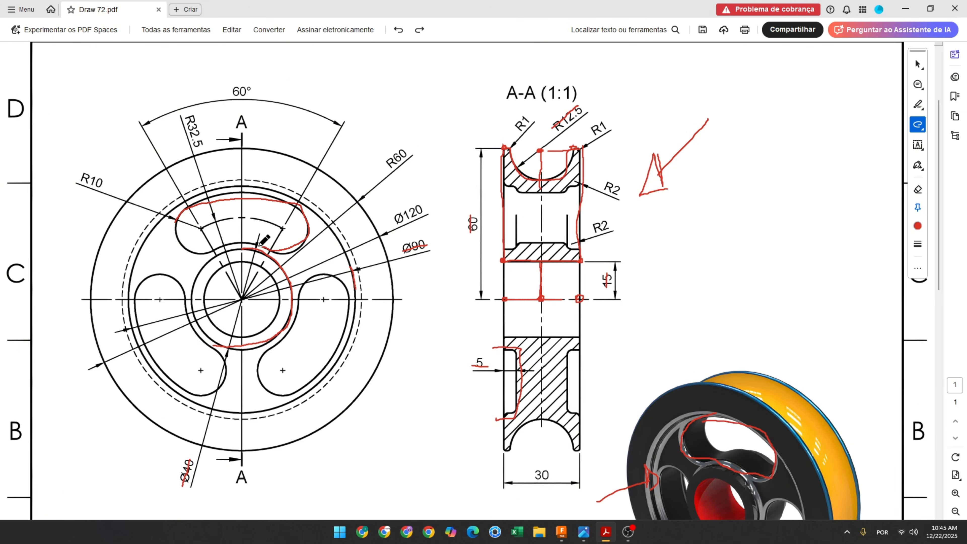
pyautogui.moveTo(204, 248); pyautogui.dragTo(189, 254)
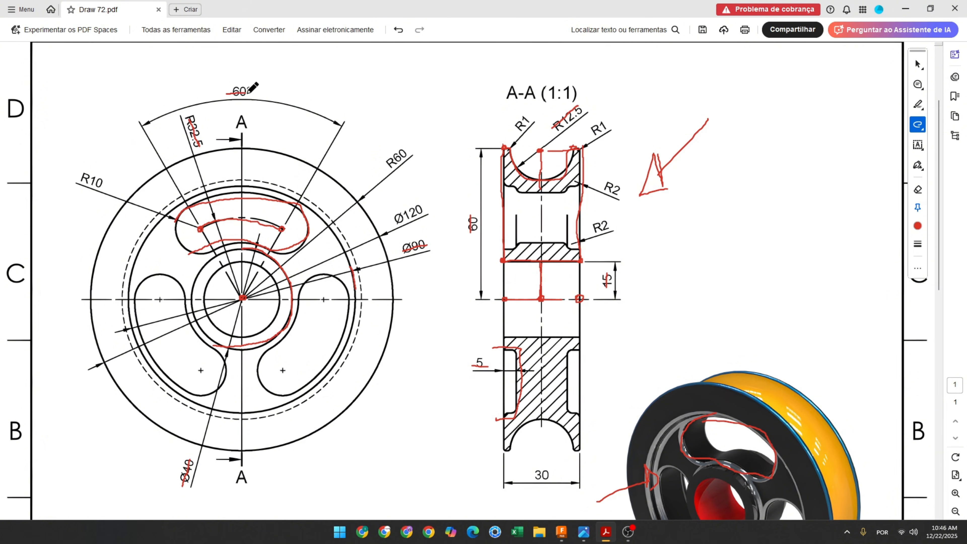
# Step: Switch to Fusion and start a sketch on the floor of the front recess
pyautogui.click(562, 532)
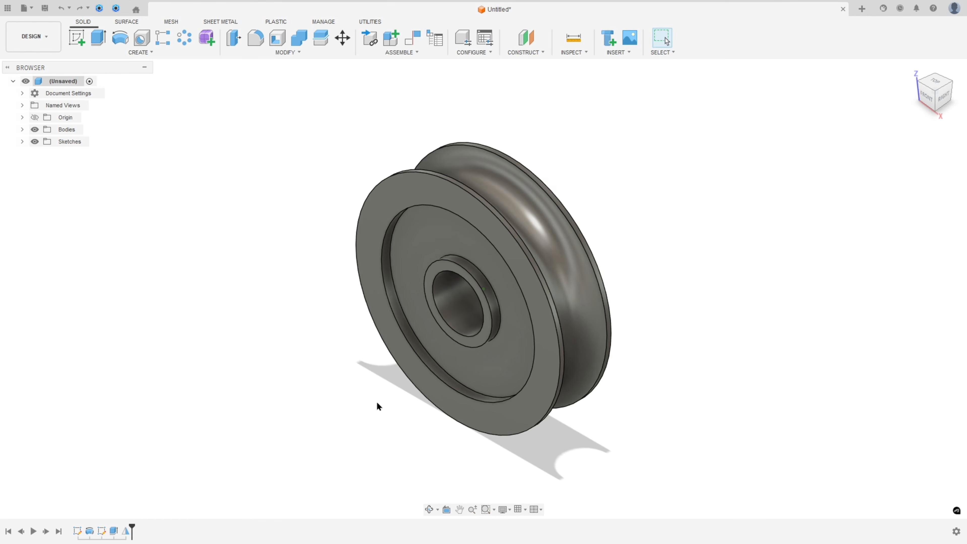
pyautogui.click(78, 36)
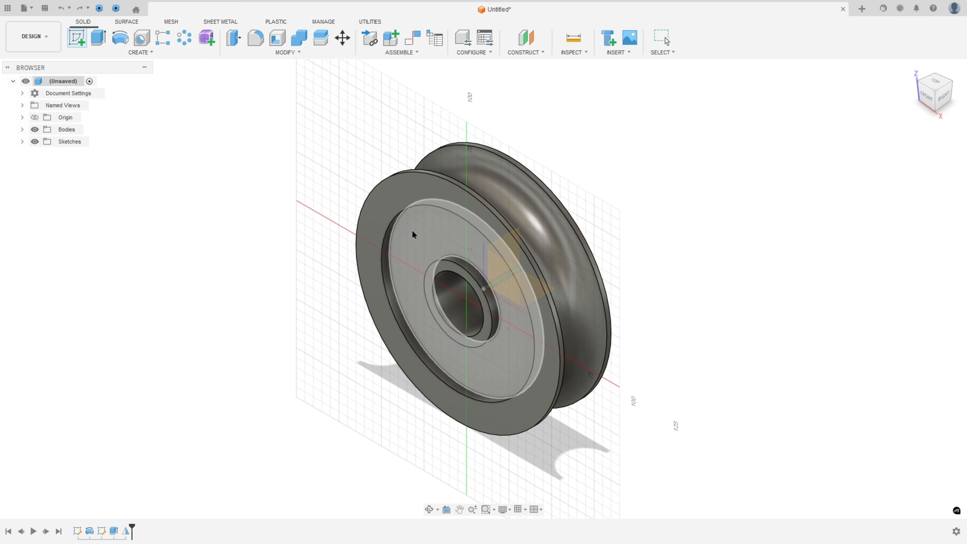
pyautogui.click(418, 237)
# Step: Draw a center point arc slot above the hub, centred on the origin, with a 32.5 mm arc radius, 60° span and R10 ends
pyautogui.click(130, 52)
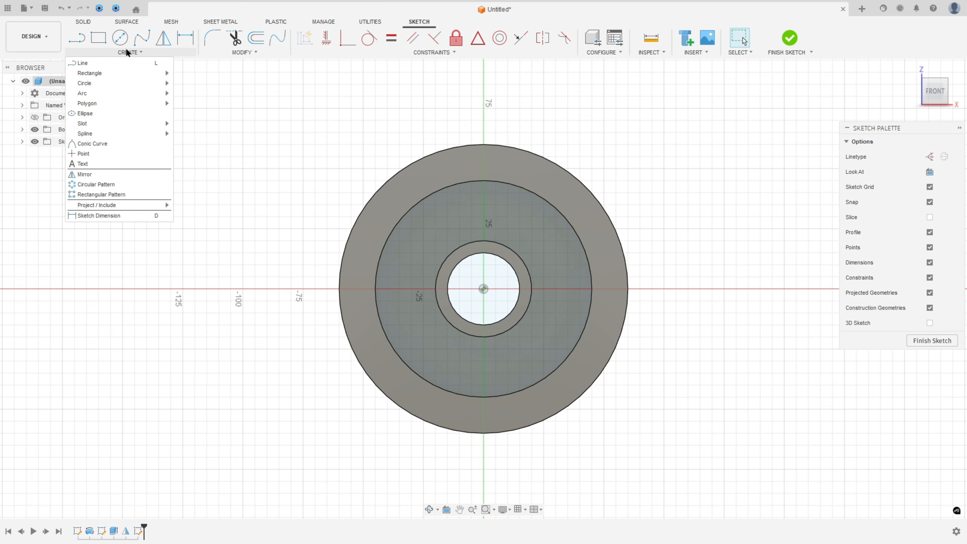
pyautogui.moveTo(122, 123)
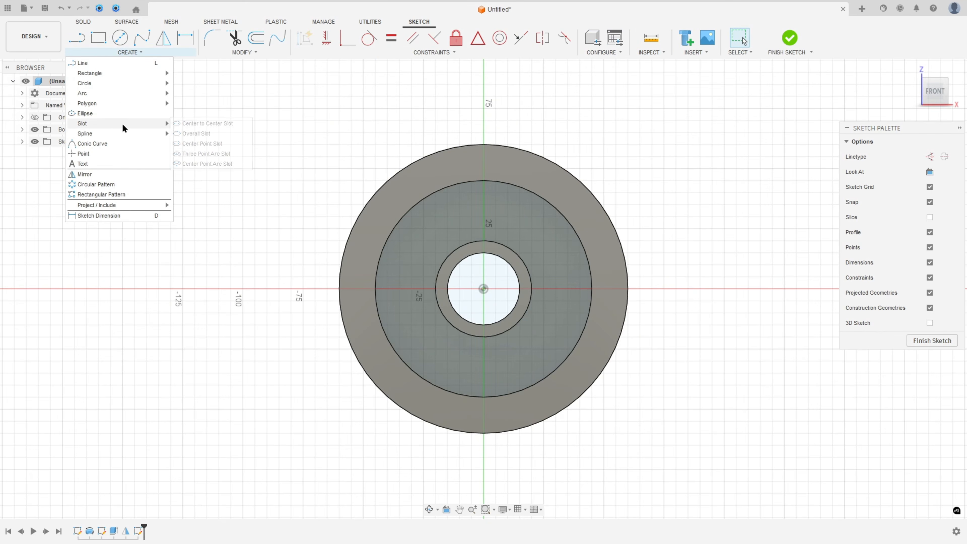
pyautogui.click(200, 164)
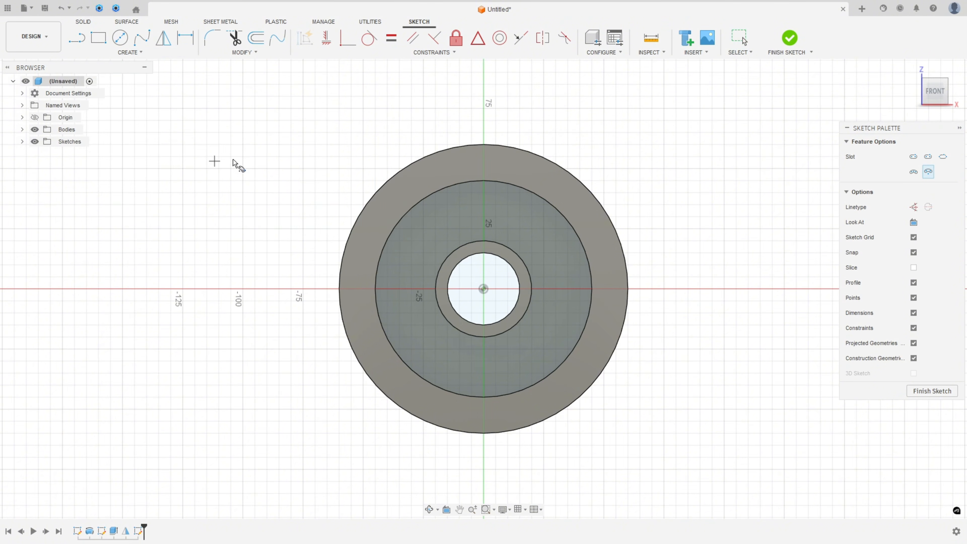
pyautogui.click(484, 289)
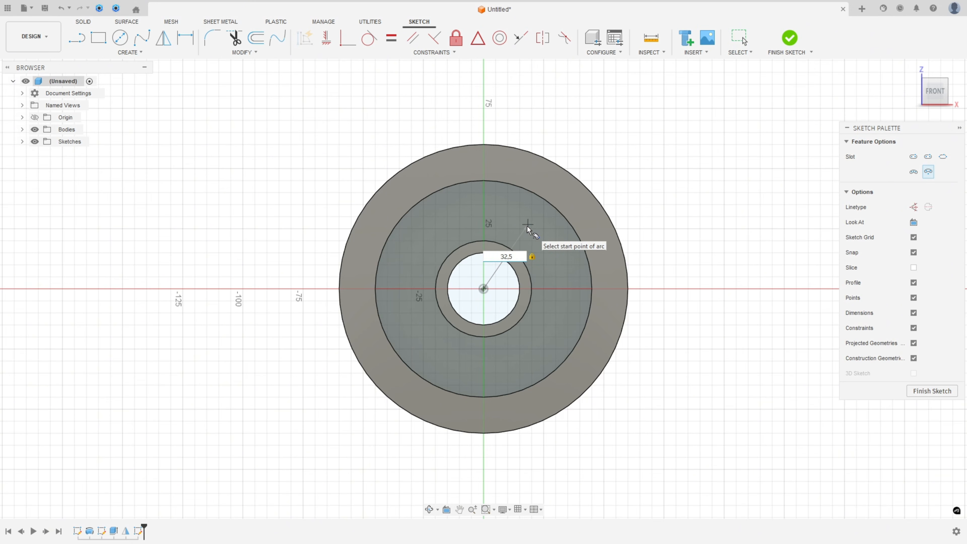
pyautogui.click(529, 226)
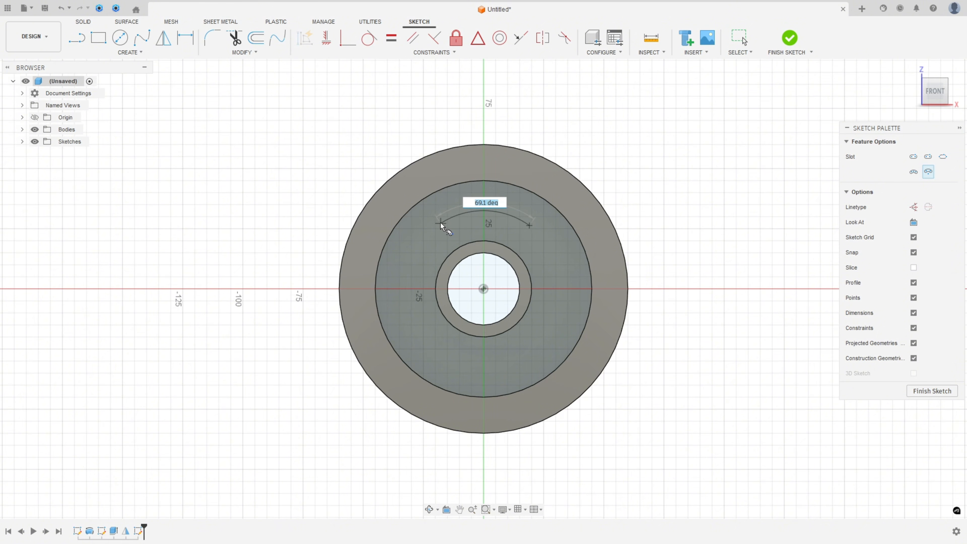
pyautogui.write('60')
pyautogui.press('Tab')
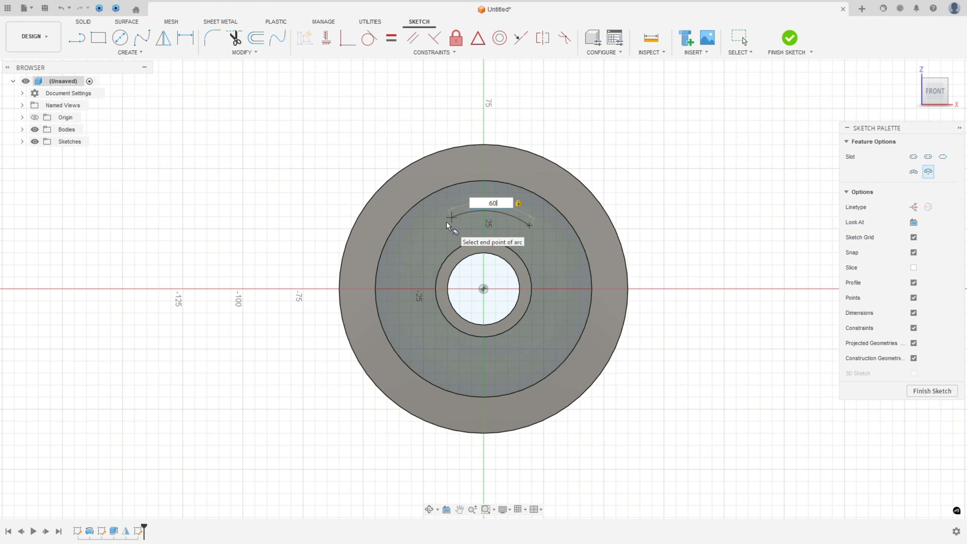
pyautogui.click(446, 220)
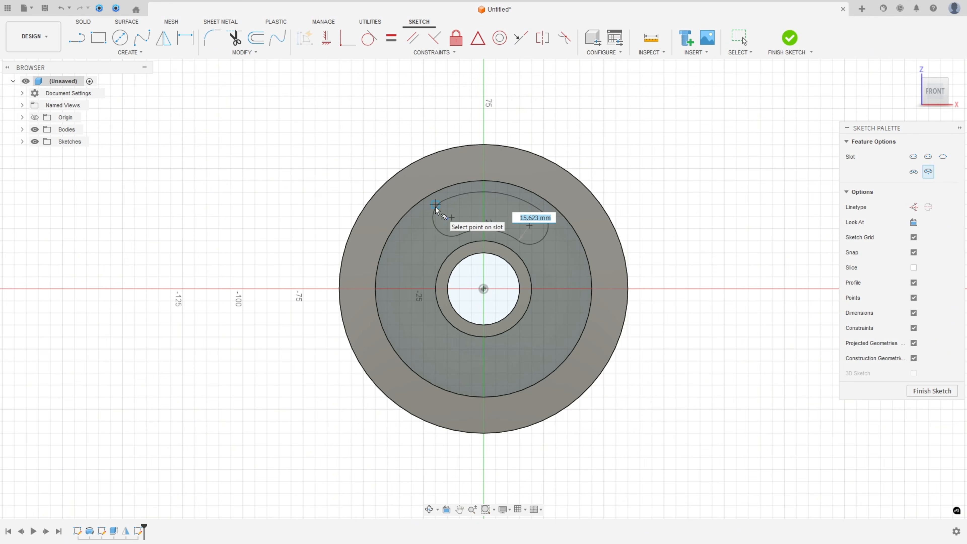
pyautogui.press('Tab')
pyautogui.press('Return')
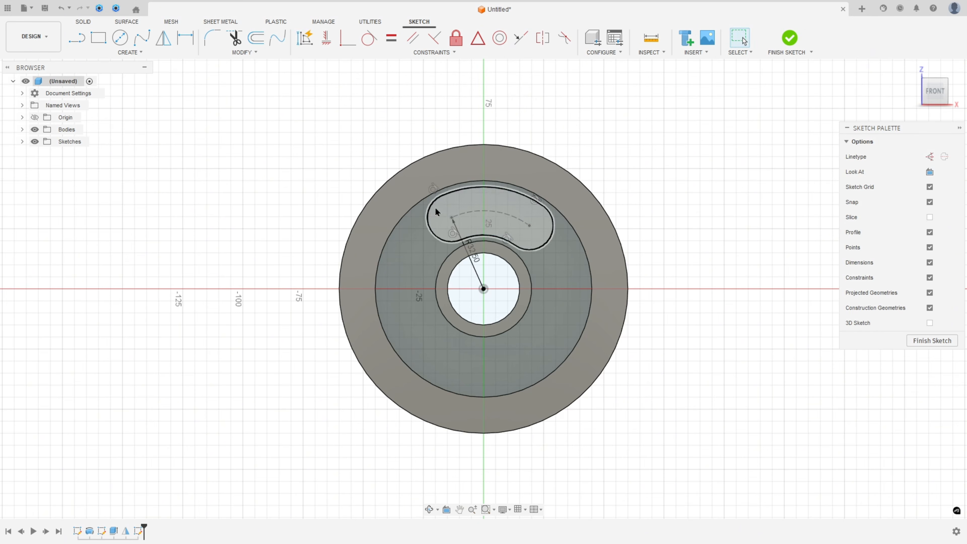
# Step: Draw a construction line from the origin to the midpoint of the slot's centre arc and constrain it vertical
pyautogui.scroll(2, 512, 203)
pyautogui.scroll(3, 669, 108)
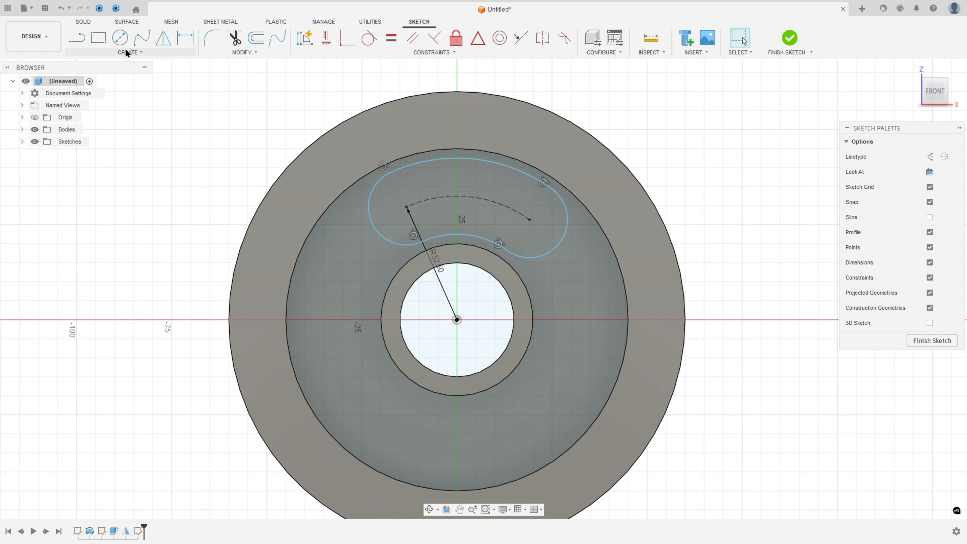
pyautogui.press('l')
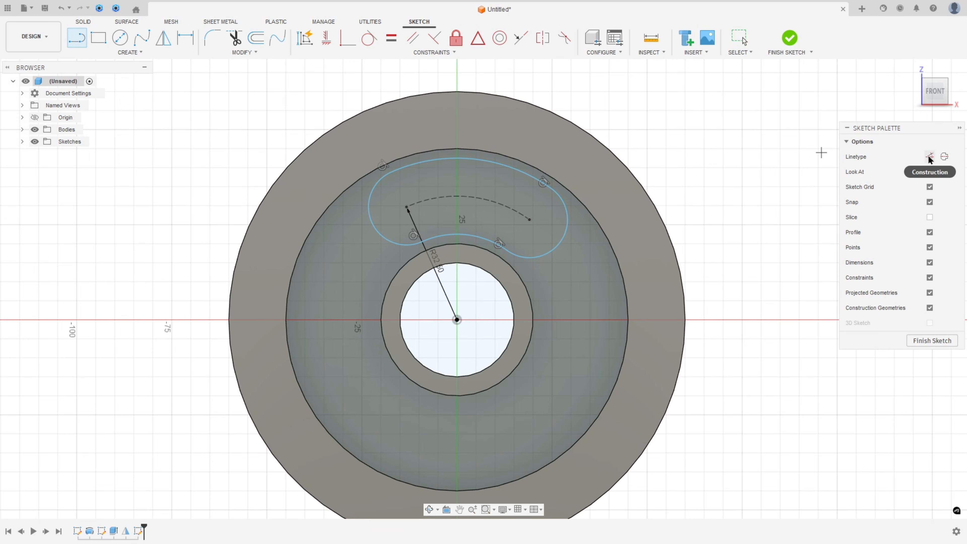
pyautogui.click(457, 320)
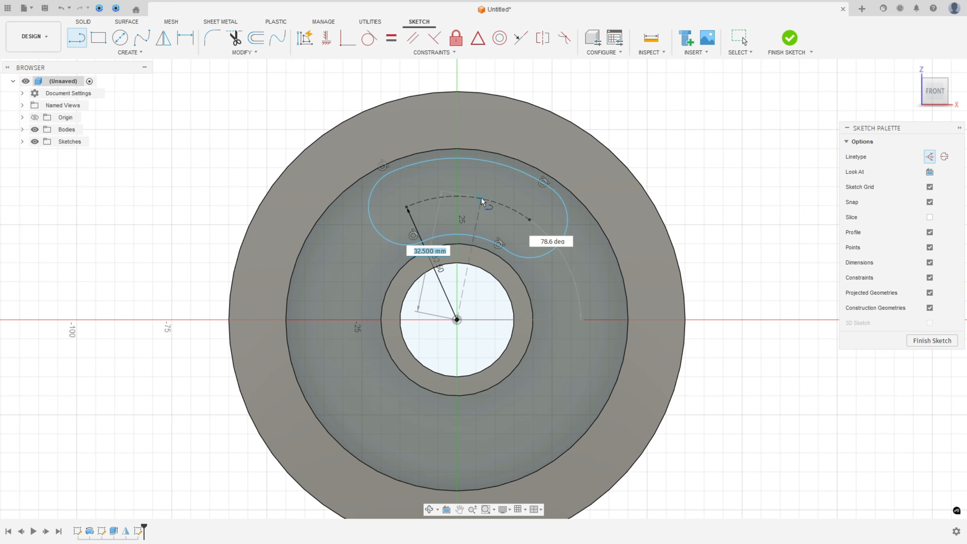
pyautogui.click(473, 201)
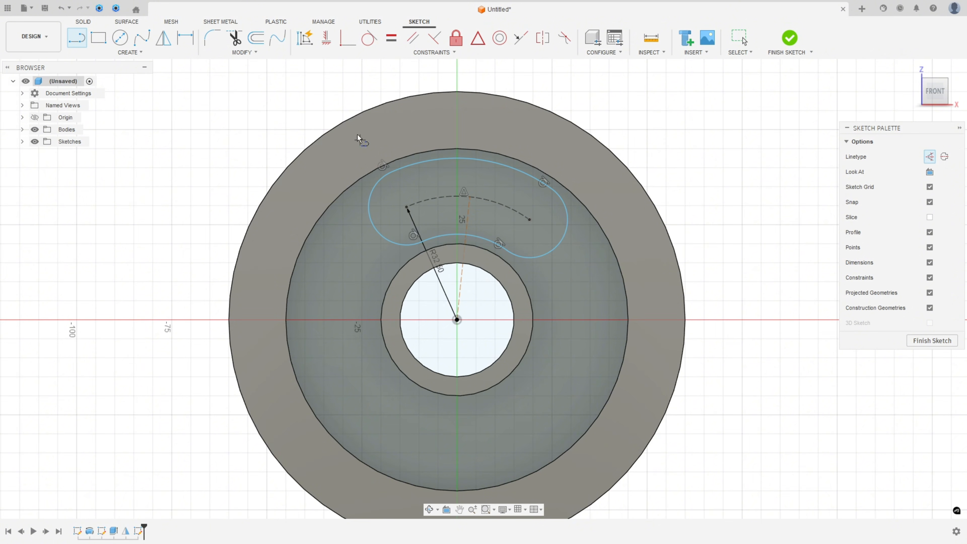
pyautogui.click(326, 38)
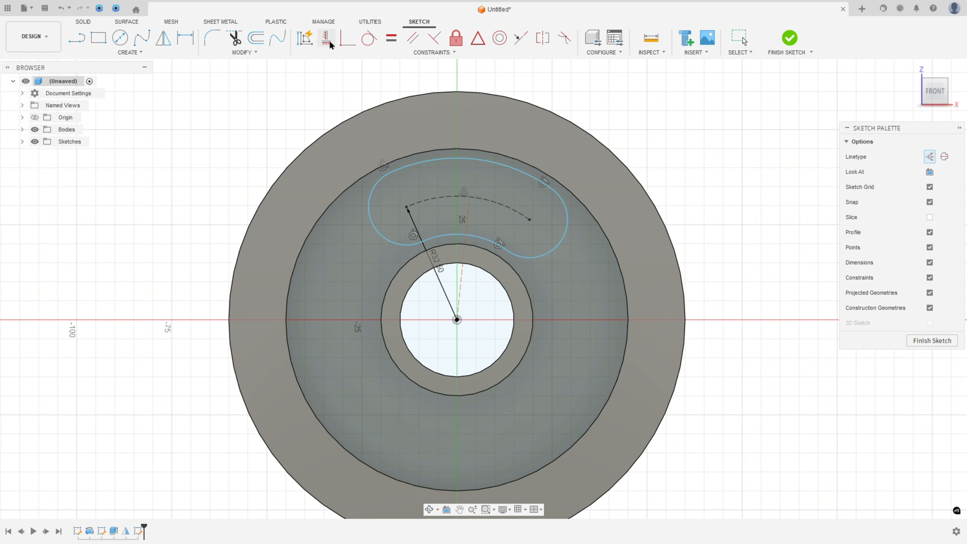
pyautogui.click(467, 223)
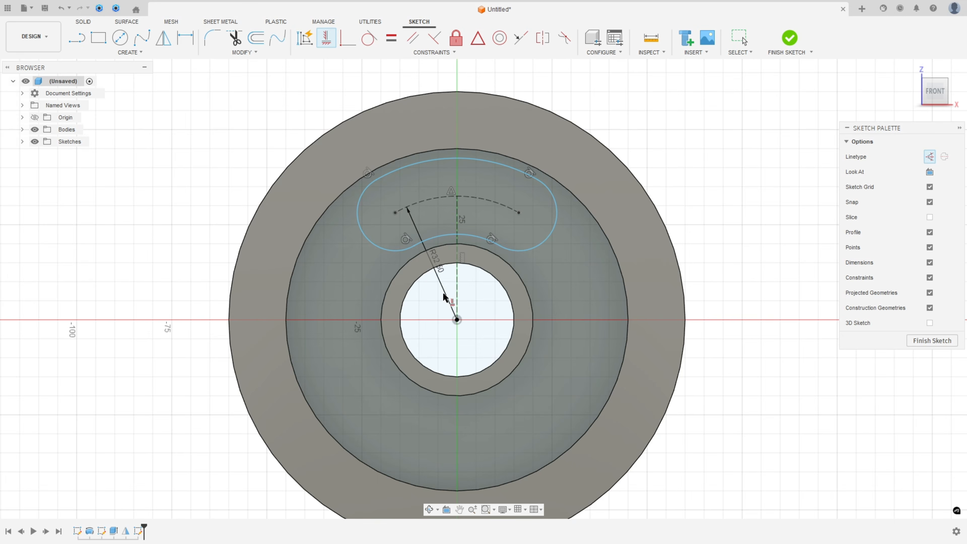
# Step: Draw a construction line from the origin to the slot's right end centre and dimension its angle to the vertical line as 30°
pyautogui.click(77, 38)
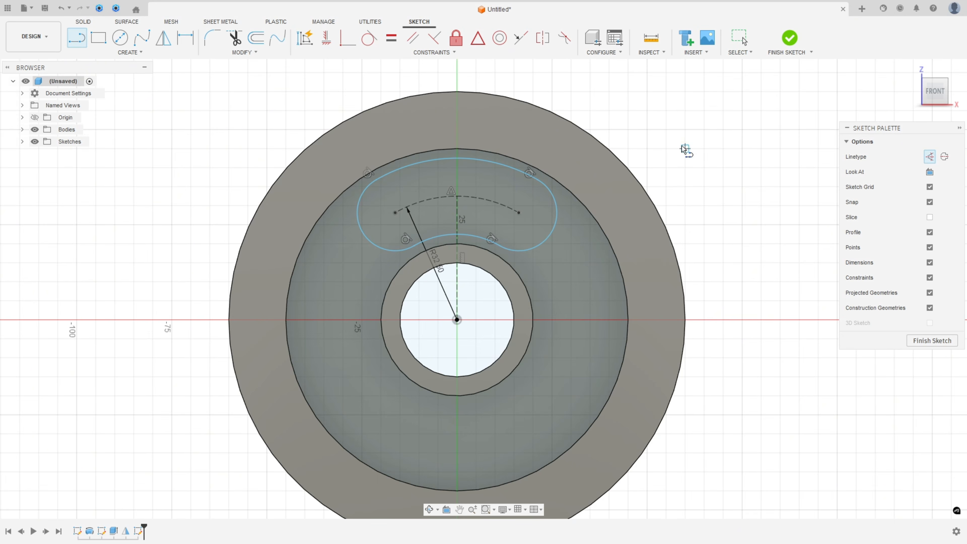
pyautogui.click(457, 320)
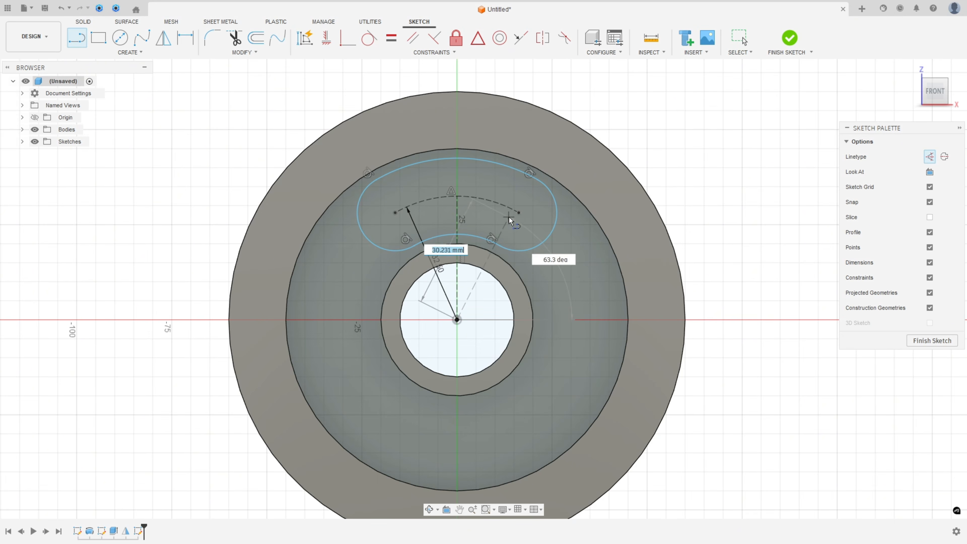
pyautogui.click(519, 213)
pyautogui.click(185, 38)
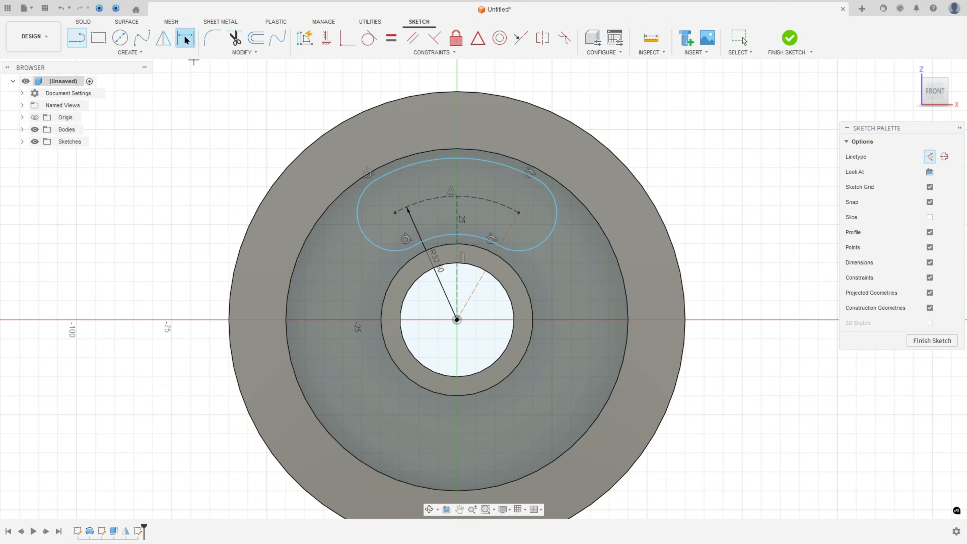
pyautogui.click(517, 216)
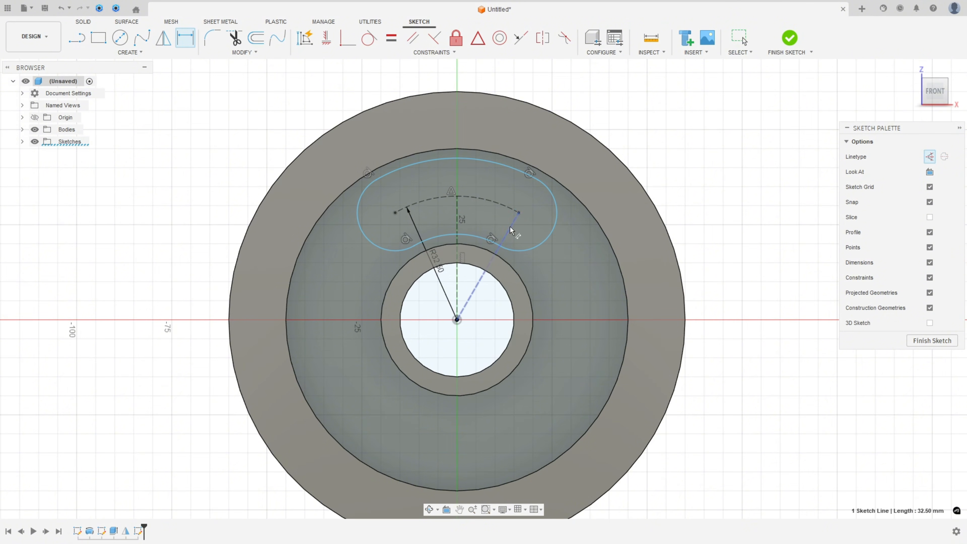
pyautogui.click(458, 224)
pyautogui.click(518, 85)
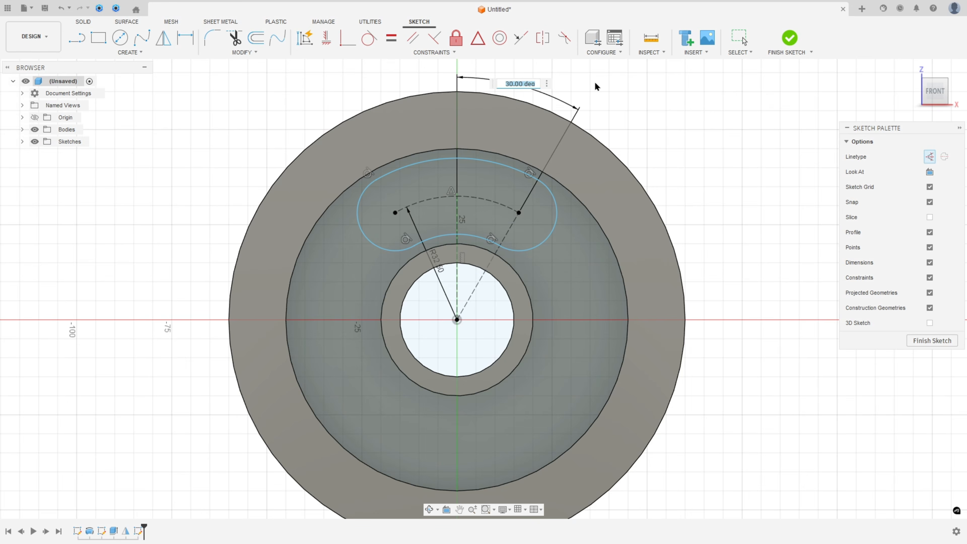
pyautogui.press('Return')
pyautogui.moveTo(467, 194); pyautogui.dragTo(467, 240, button='middle')
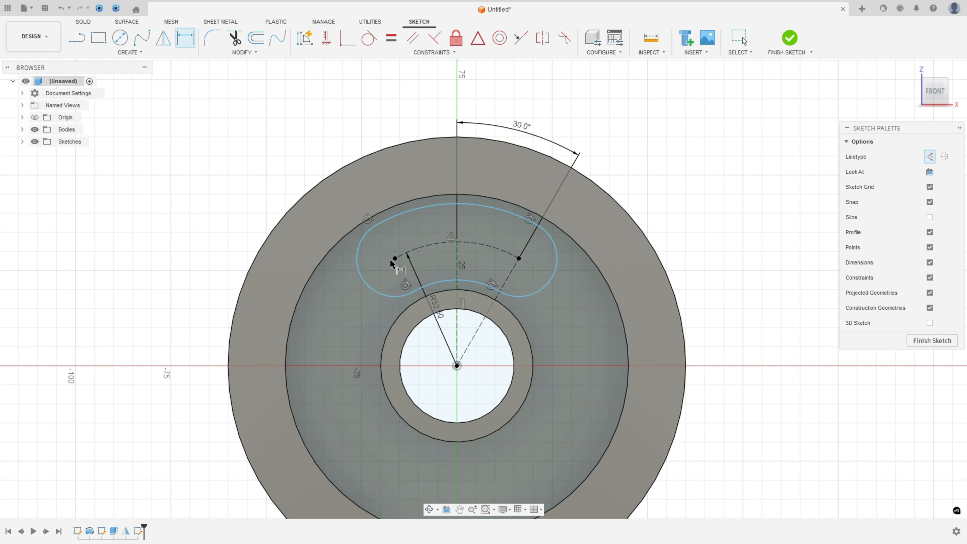
# Step: Dimension the radius of the arc slot's left rounded end as 10 mm
pyautogui.click(358, 255)
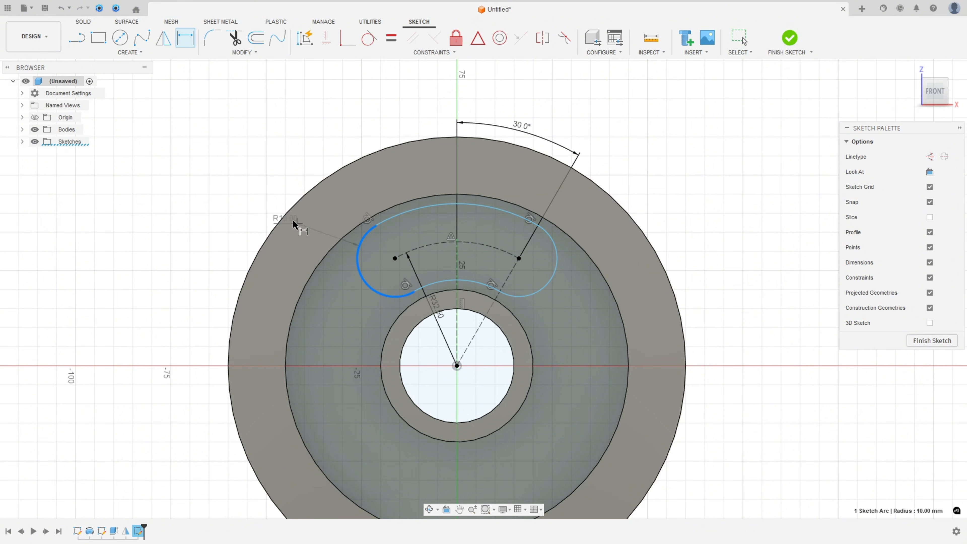
pyautogui.click(259, 191)
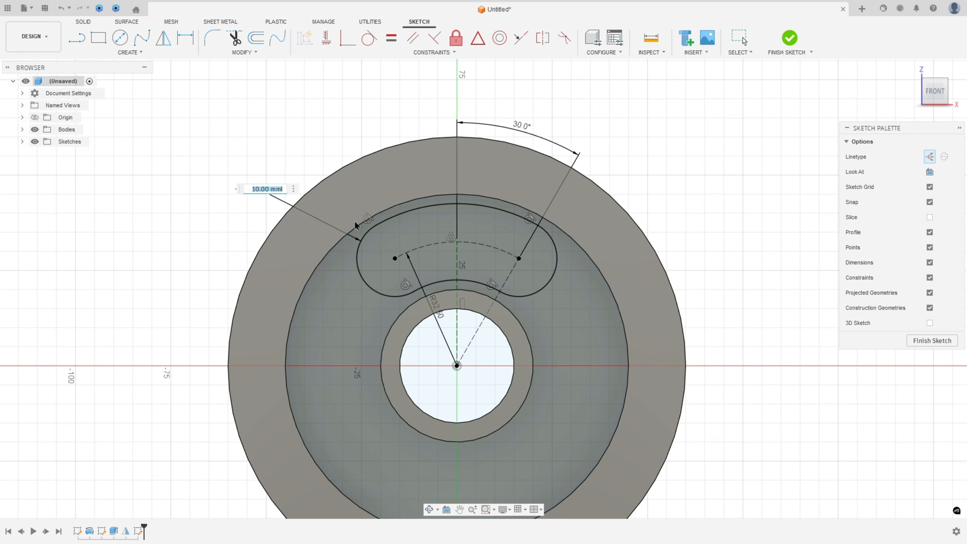
pyautogui.press('Return')
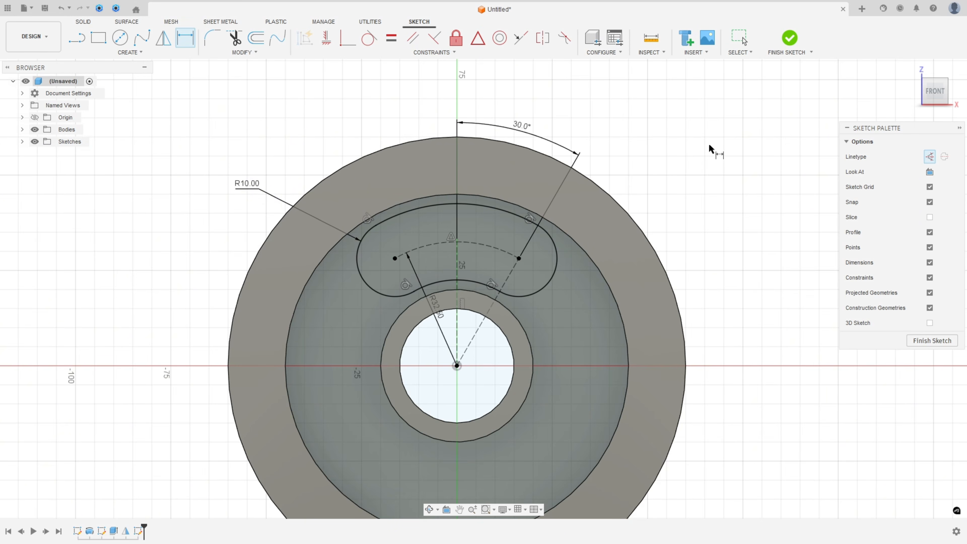
# Step: Create a full circular pattern of the slot's four outline curves around the hub centre with quantity 3, and finish the sketch
pyautogui.click(140, 55)
pyautogui.click(105, 187)
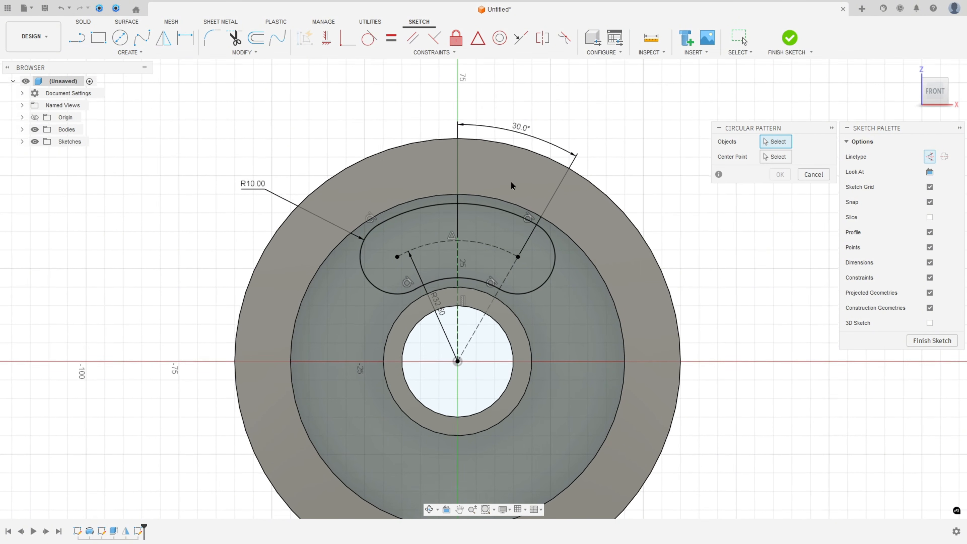
pyautogui.click(495, 207)
pyautogui.click(553, 259)
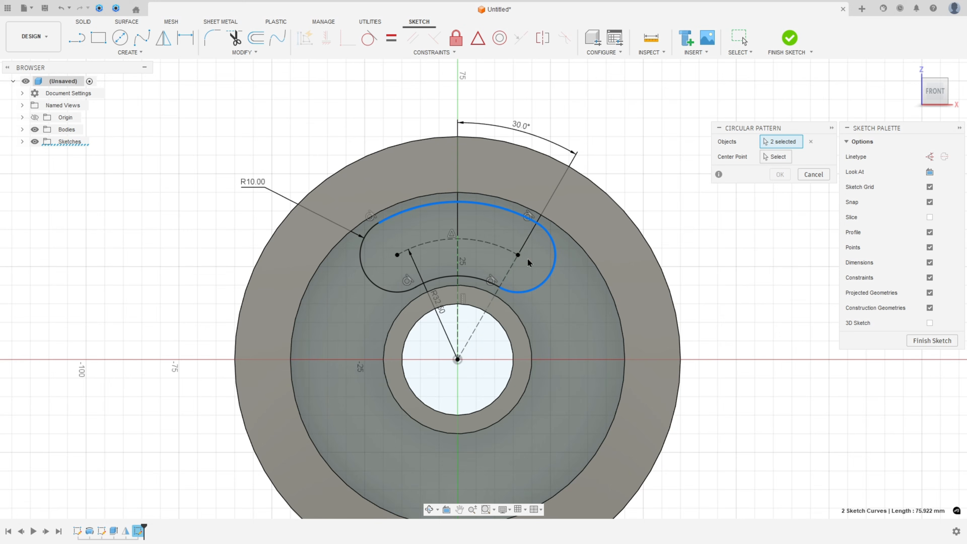
pyautogui.click(459, 277)
pyautogui.click(365, 271)
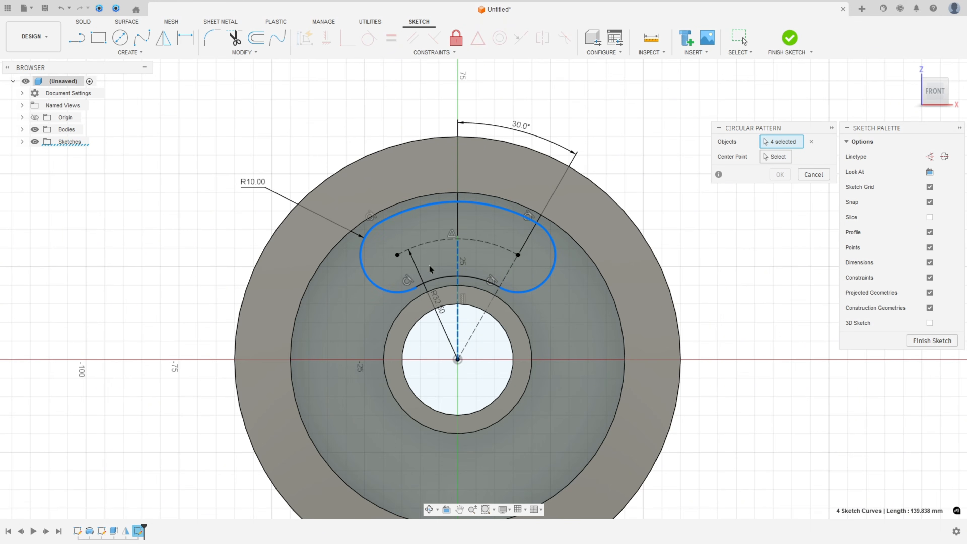
pyautogui.click(458, 260)
pyautogui.click(475, 277)
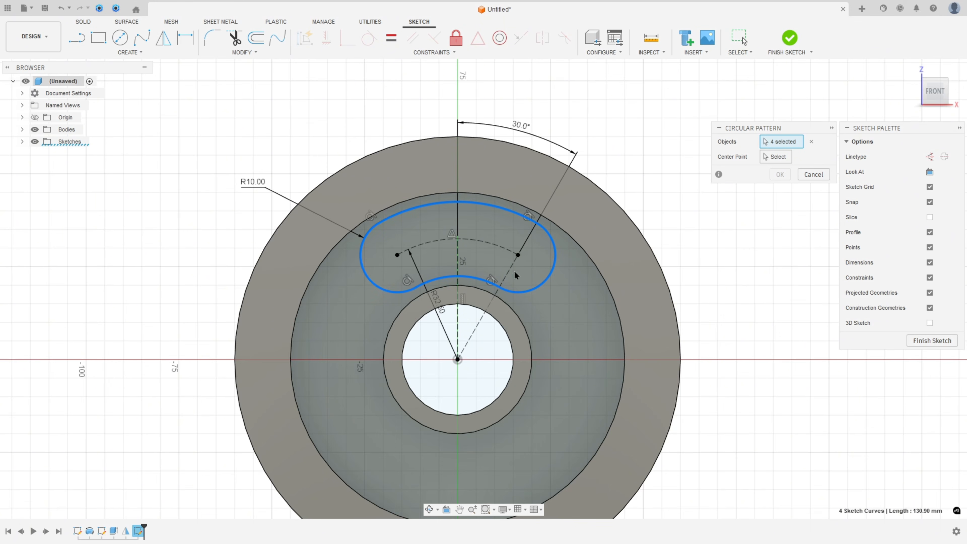
pyautogui.click(766, 162)
pyautogui.click(522, 329)
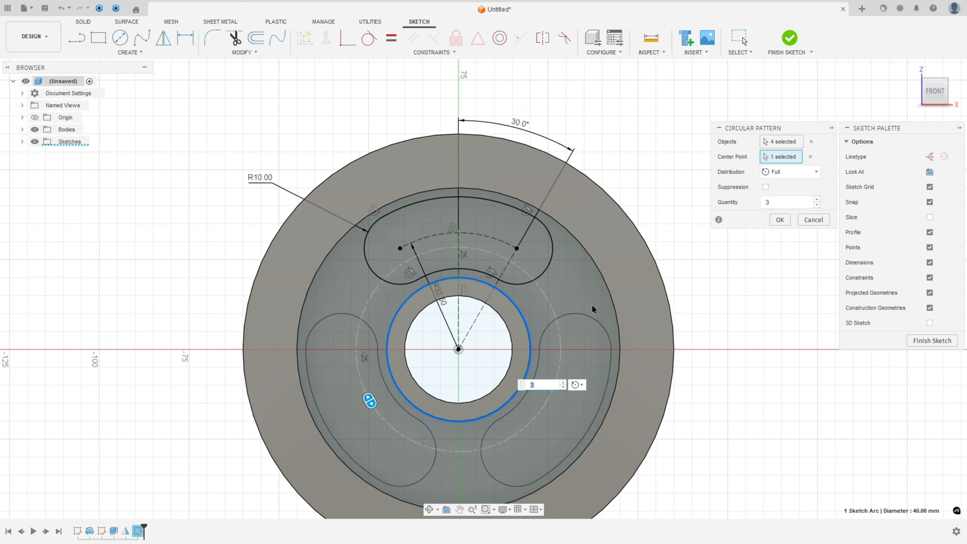
pyautogui.scroll(-1, 788, 201)
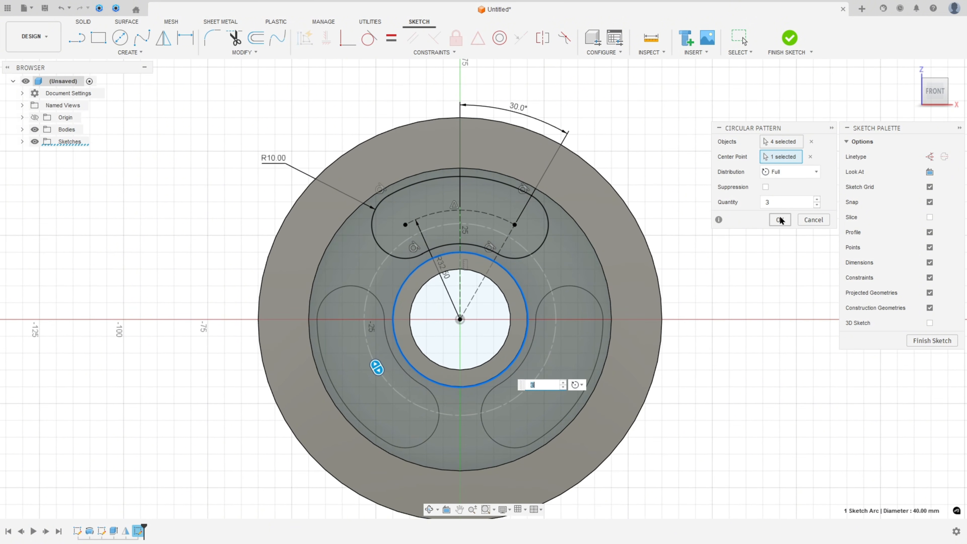
pyautogui.click(780, 220)
pyautogui.scroll(-1, 767, 225)
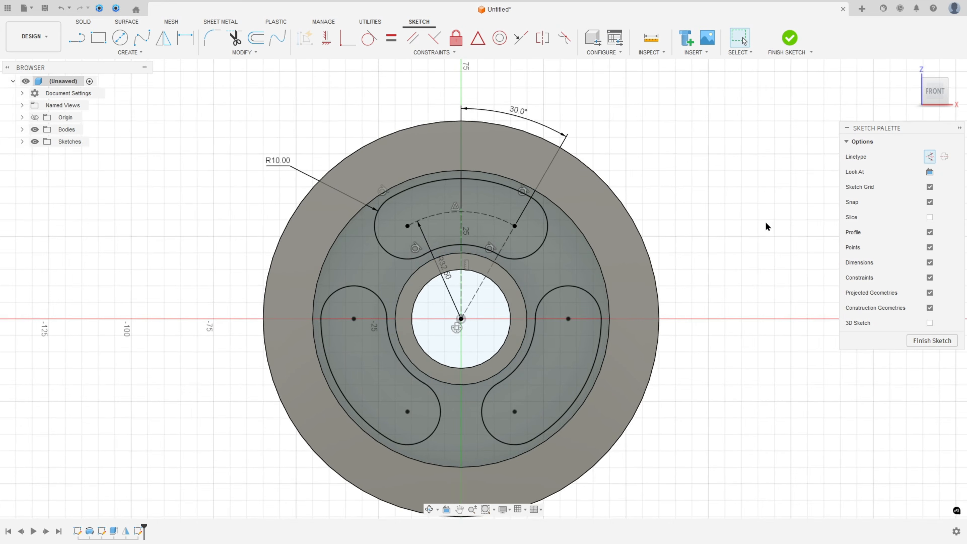
pyautogui.scroll(-1, 767, 226)
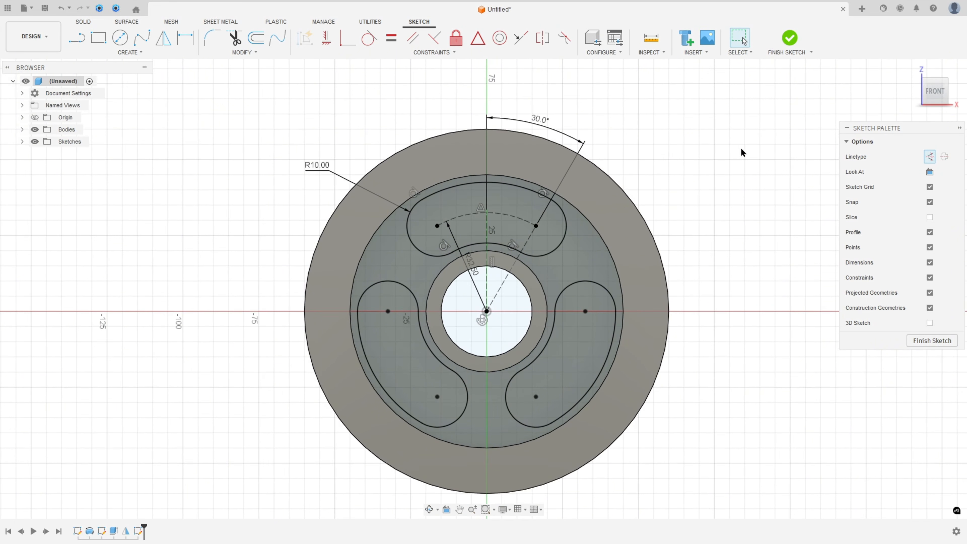
pyautogui.click(786, 45)
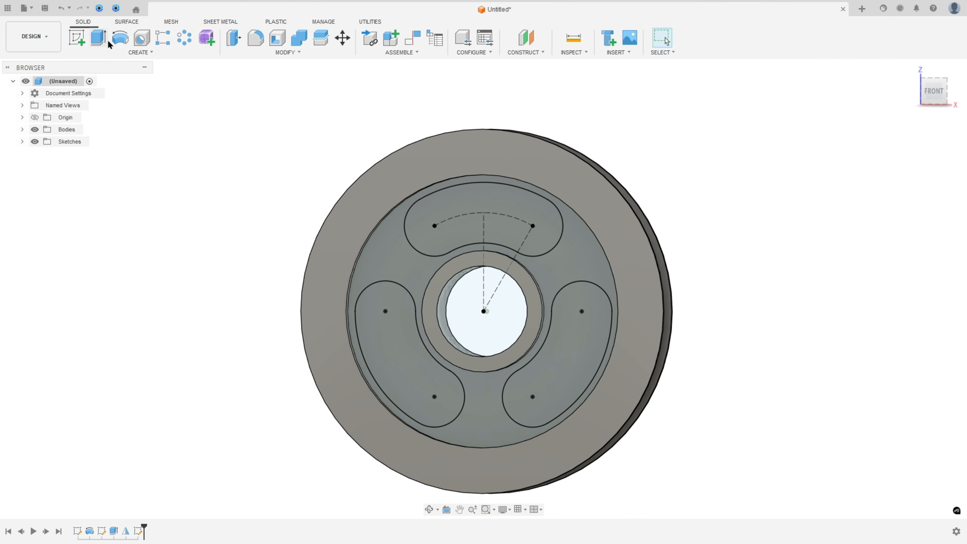
# Step: Extrude the three arc slot profiles as a cut with extent All, flipped to pass through the wheel body
pyautogui.click(100, 40)
pyautogui.click(533, 232)
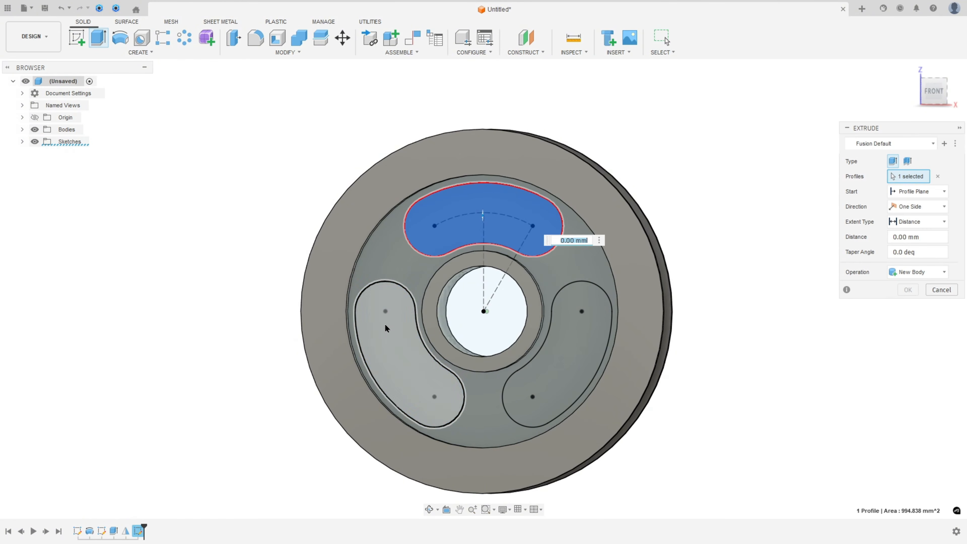
pyautogui.click(414, 359)
pyautogui.click(581, 360)
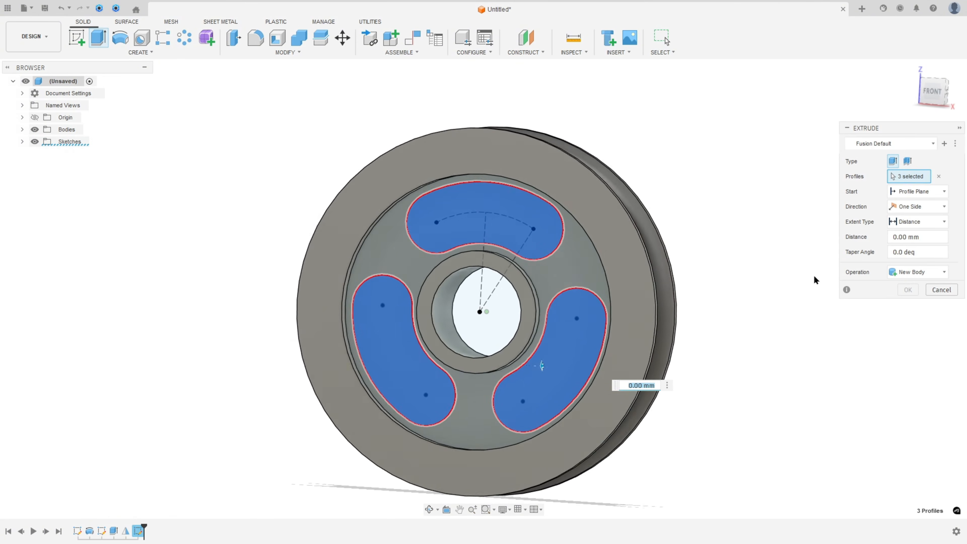
pyautogui.click(929, 223)
pyautogui.click(908, 263)
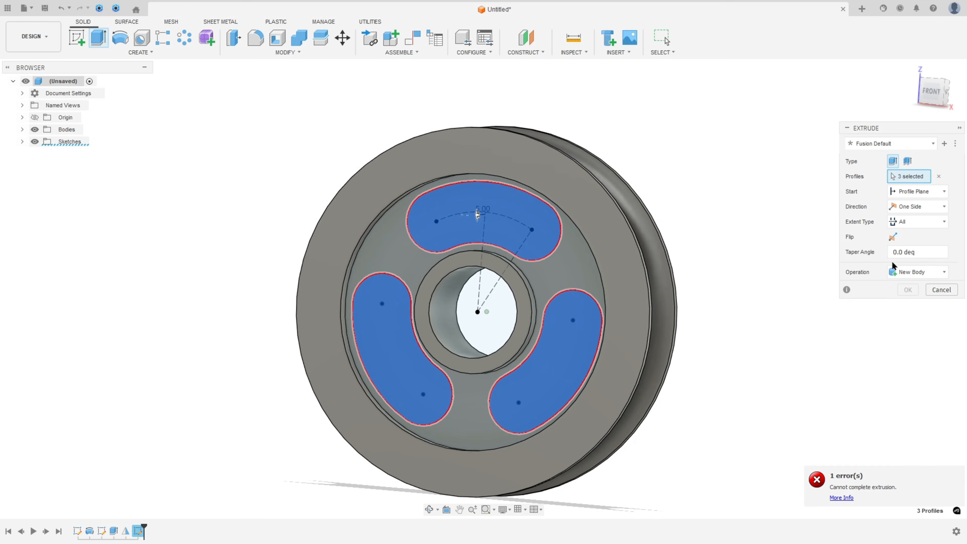
pyautogui.click(893, 237)
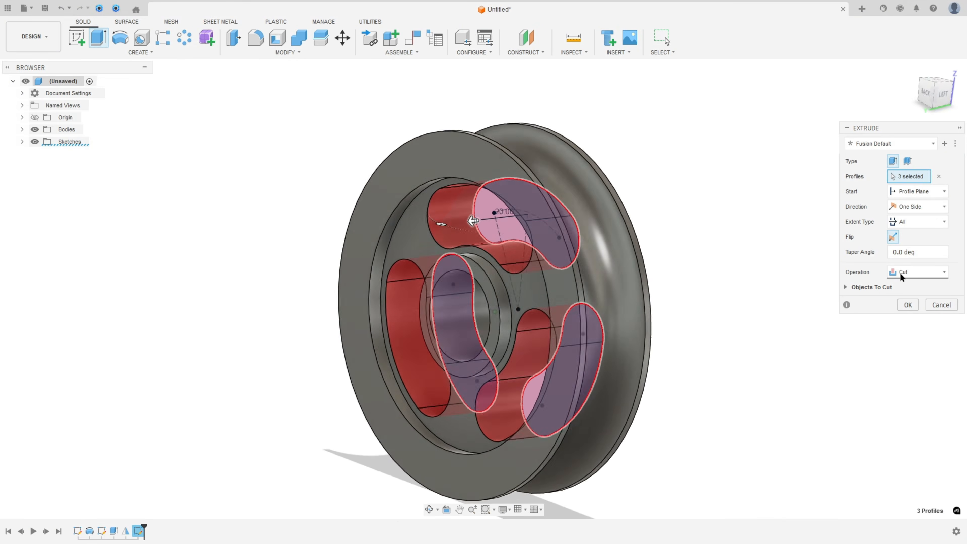
pyautogui.click(908, 304)
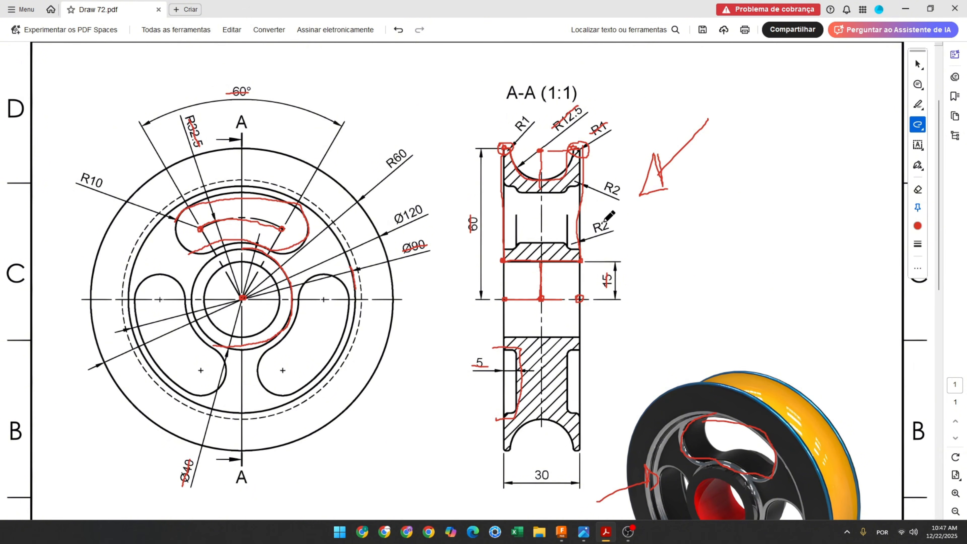
# Step: Mark the R2 fillet locations on the A-A section view of the Draw 72 drawing and switch back to Fusion
pyautogui.moveTo(564, 191); pyautogui.dragTo(575, 201)
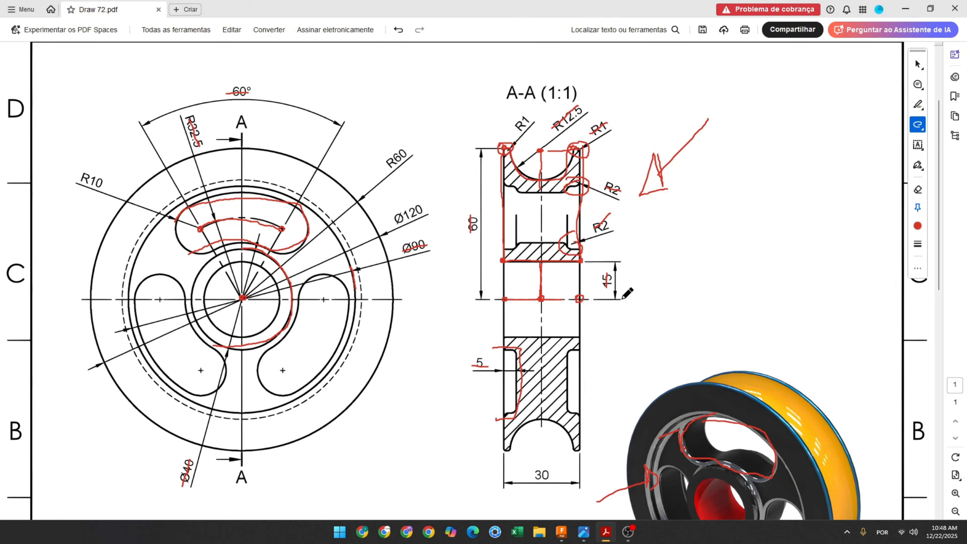
pyautogui.click(561, 532)
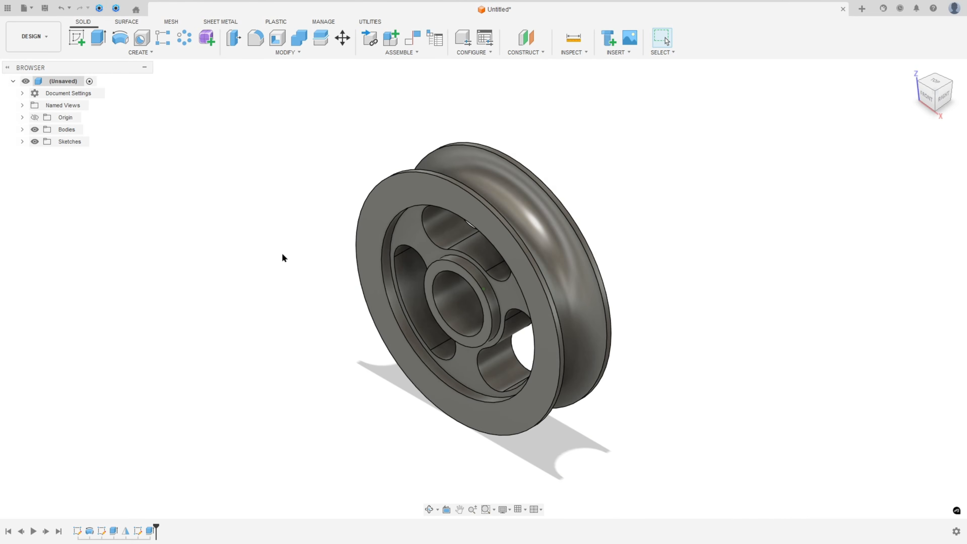
# Step: Start a fillet on the four outer edges of both wheel rims with a 1 mm radius
pyautogui.click(254, 37)
pyautogui.scroll(5, 405, 96)
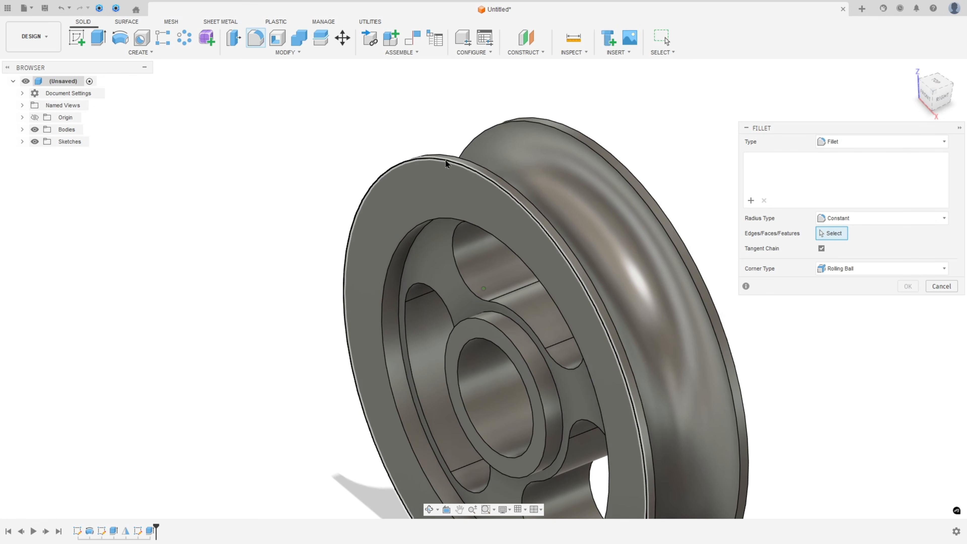
pyautogui.click(446, 162)
pyautogui.click(507, 121)
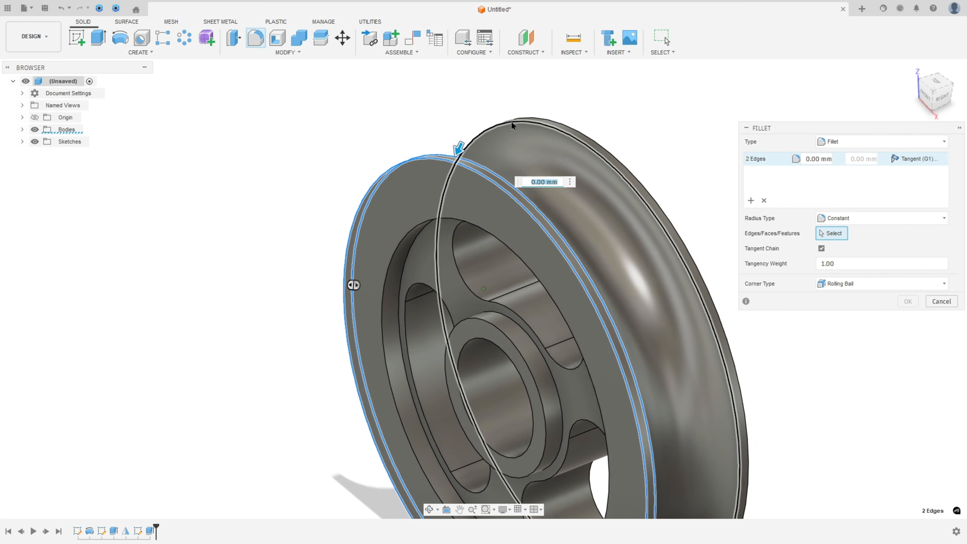
pyautogui.click(512, 122)
pyautogui.keyDown('shift'); pyautogui.moveTo(587, 128); pyautogui.dragTo(667, 130, button='middle'); pyautogui.keyUp('shift')
pyautogui.click(542, 128)
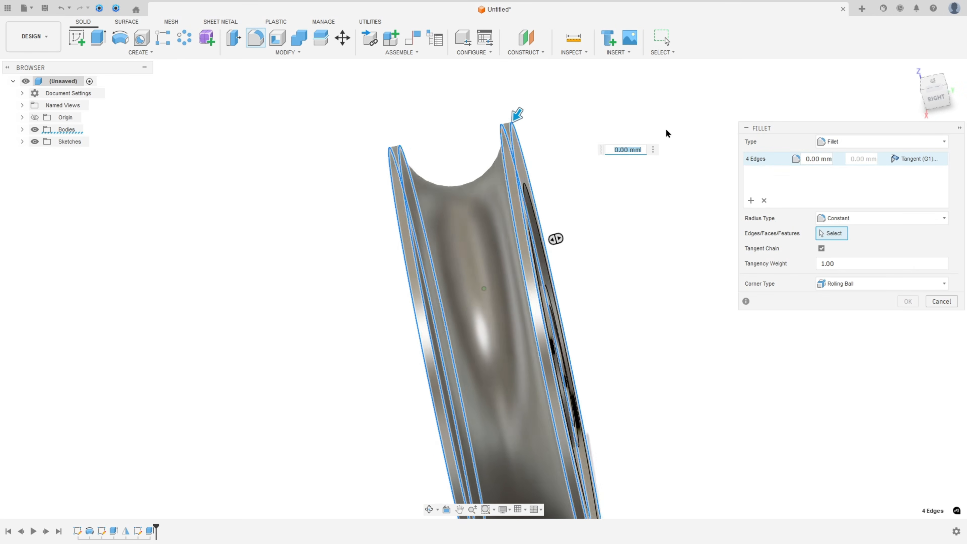
pyautogui.write('1')
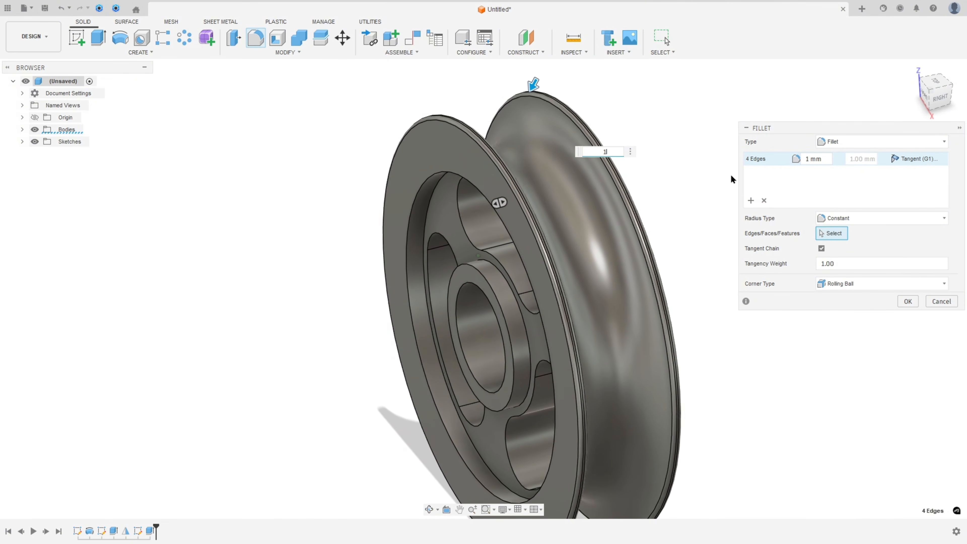
# Step: Add a second fillet set of 2 mm for both recess floor faces and the recesses' outer edges, and complete the fillet
pyautogui.click(751, 201)
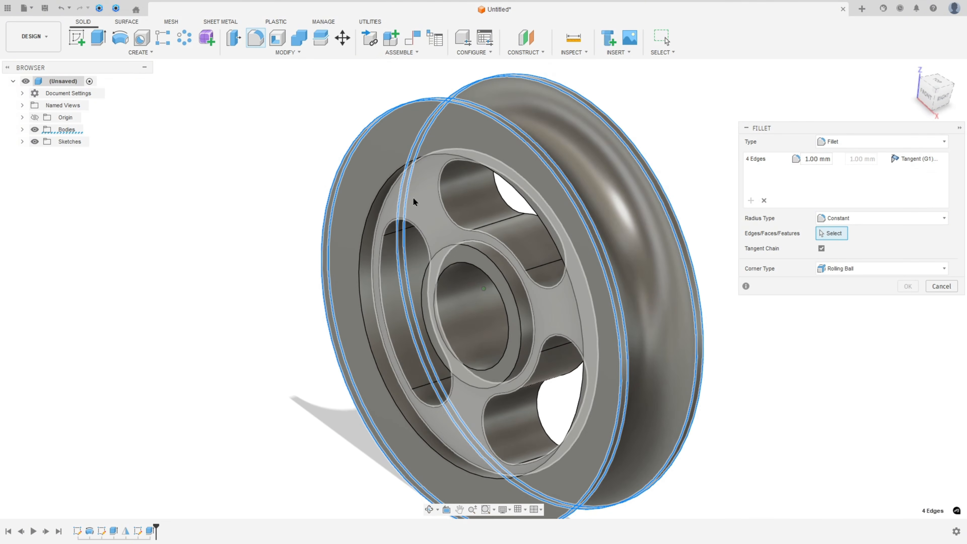
pyautogui.click(417, 190)
pyautogui.moveTo(417, 190)
pyautogui.keyDown('shift'); pyautogui.mouseDown(button='middle')
pyautogui.moveTo(552, 194)
pyautogui.moveTo(572, 168)
pyautogui.moveTo(420, 190)
pyautogui.mouseUp(button='middle'); pyautogui.keyUp('shift')
pyautogui.click(540, 187)
pyautogui.click(573, 168)
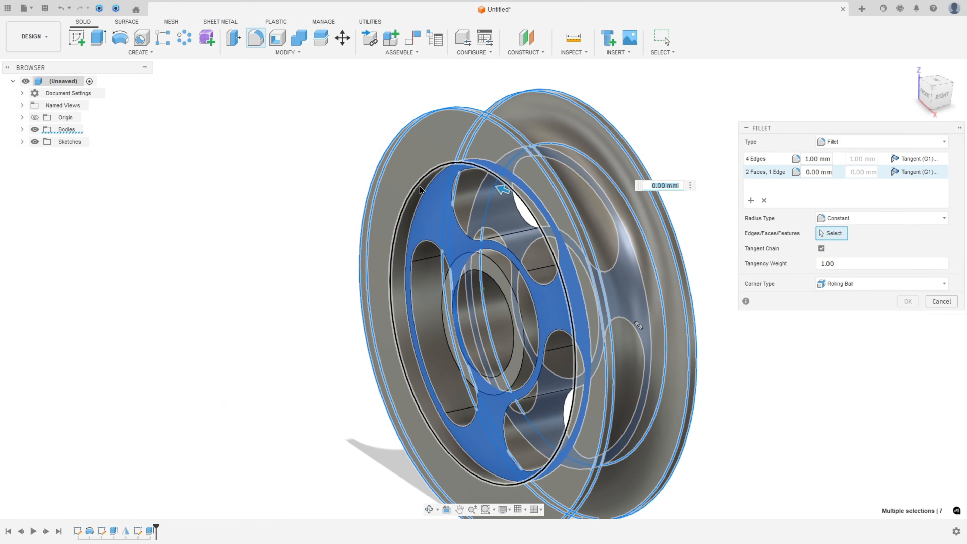
pyautogui.click(420, 190)
pyautogui.write('2')
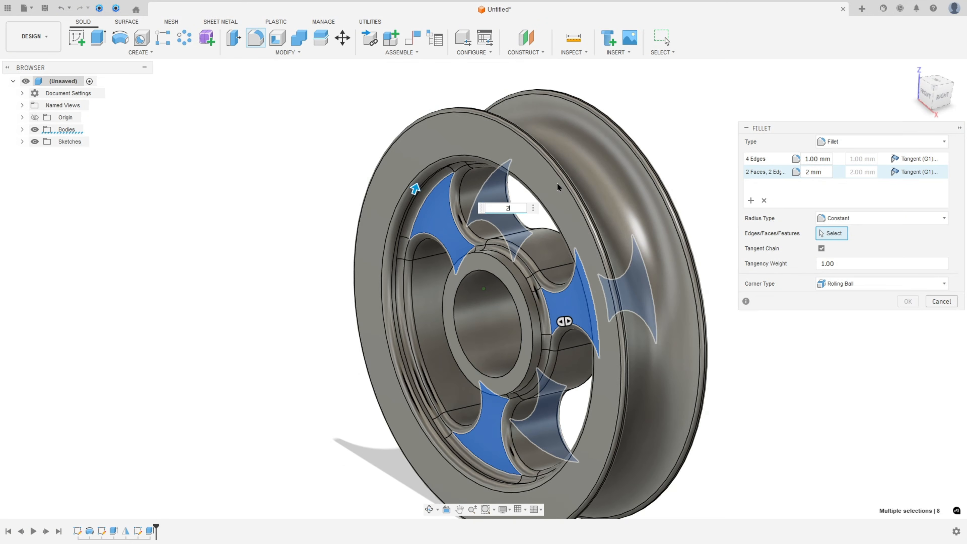
pyautogui.click(908, 301)
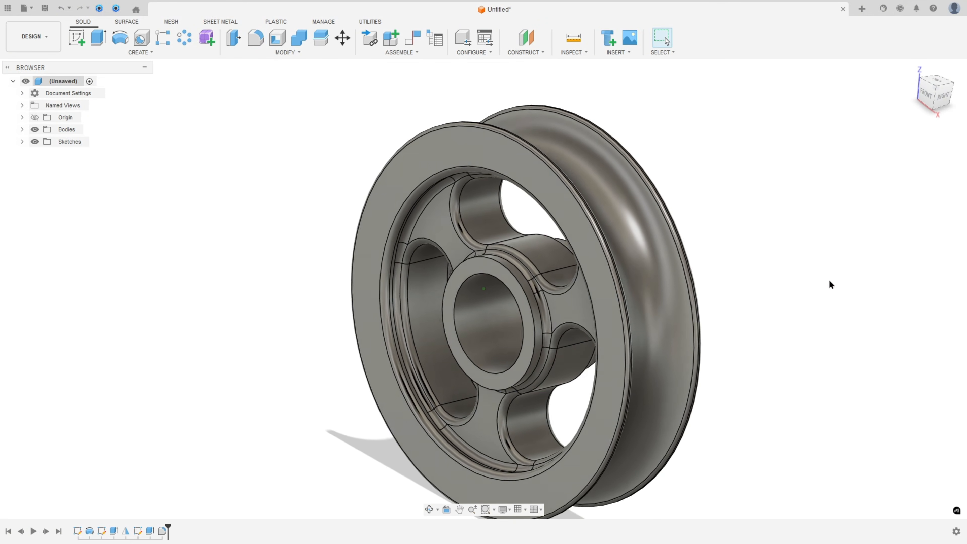
pyautogui.keyDown('shift'); pyautogui.moveTo(830, 281); pyautogui.dragTo(829, 278, button='middle'); pyautogui.keyUp('shift')
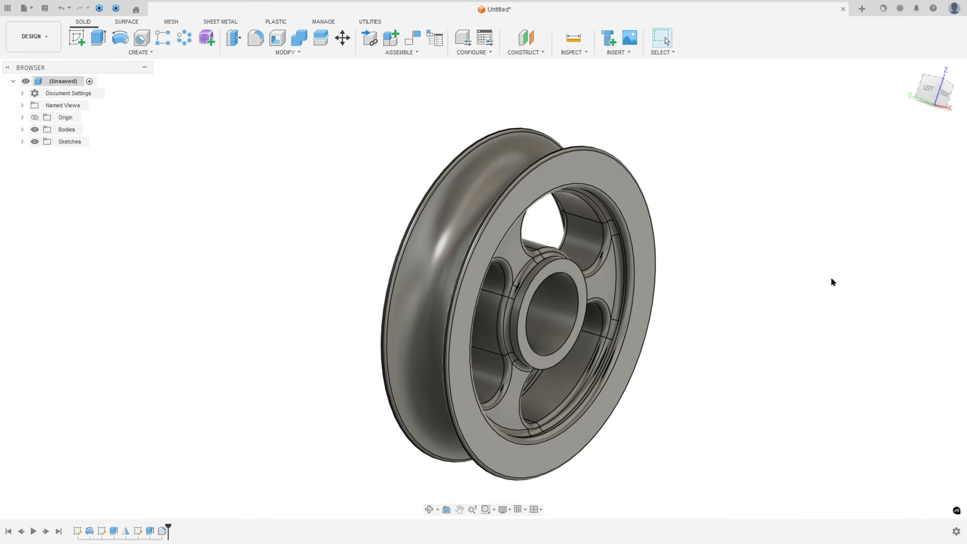